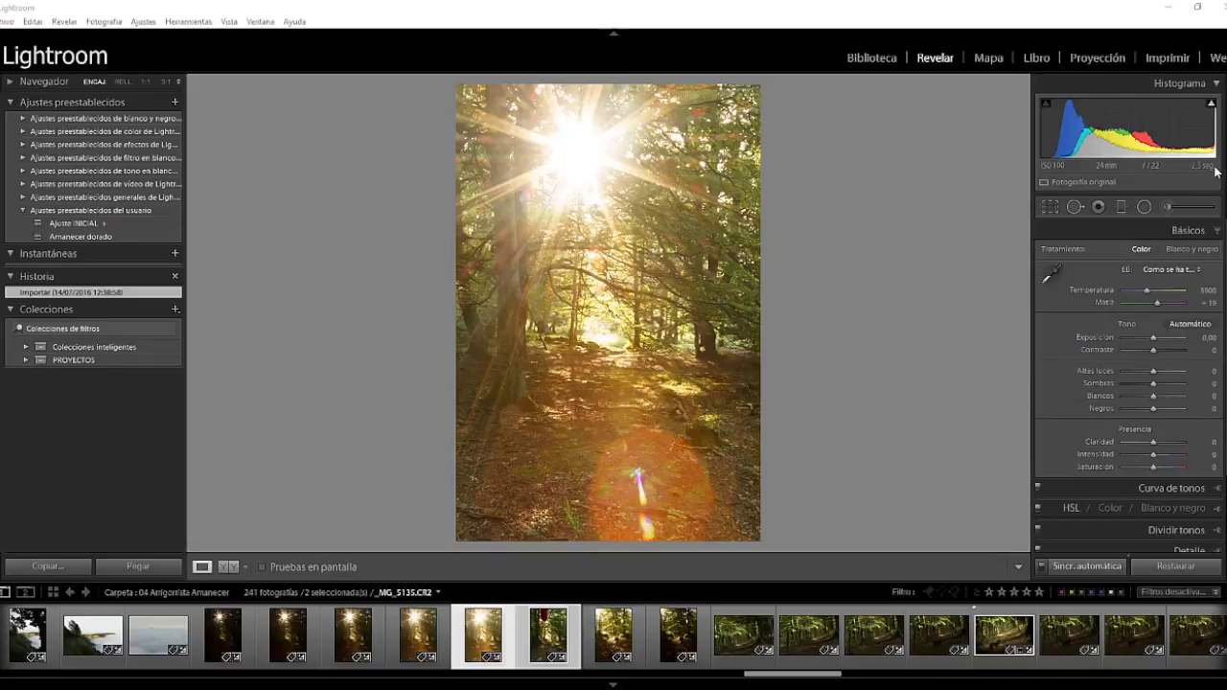
# Compare the sunburst _MG_5135 and finger-shaded _MG_5136 forest exposures in the filmstrip
pyautogui.click(547, 637)
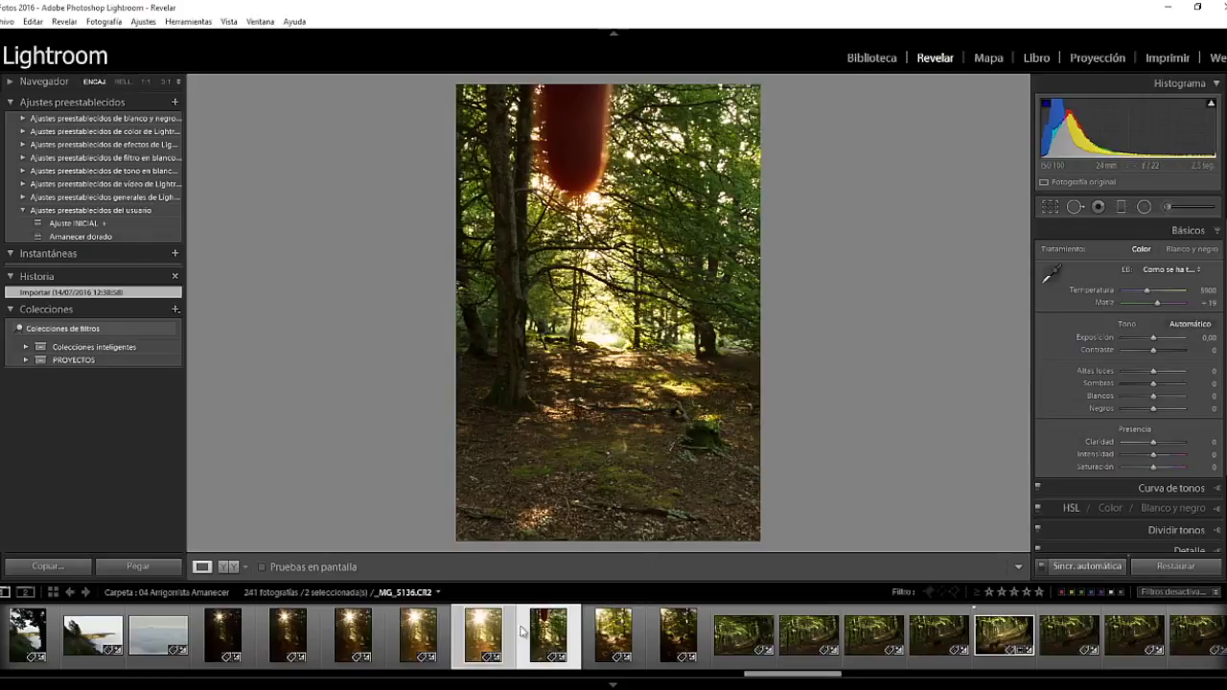
pyautogui.click(479, 644)
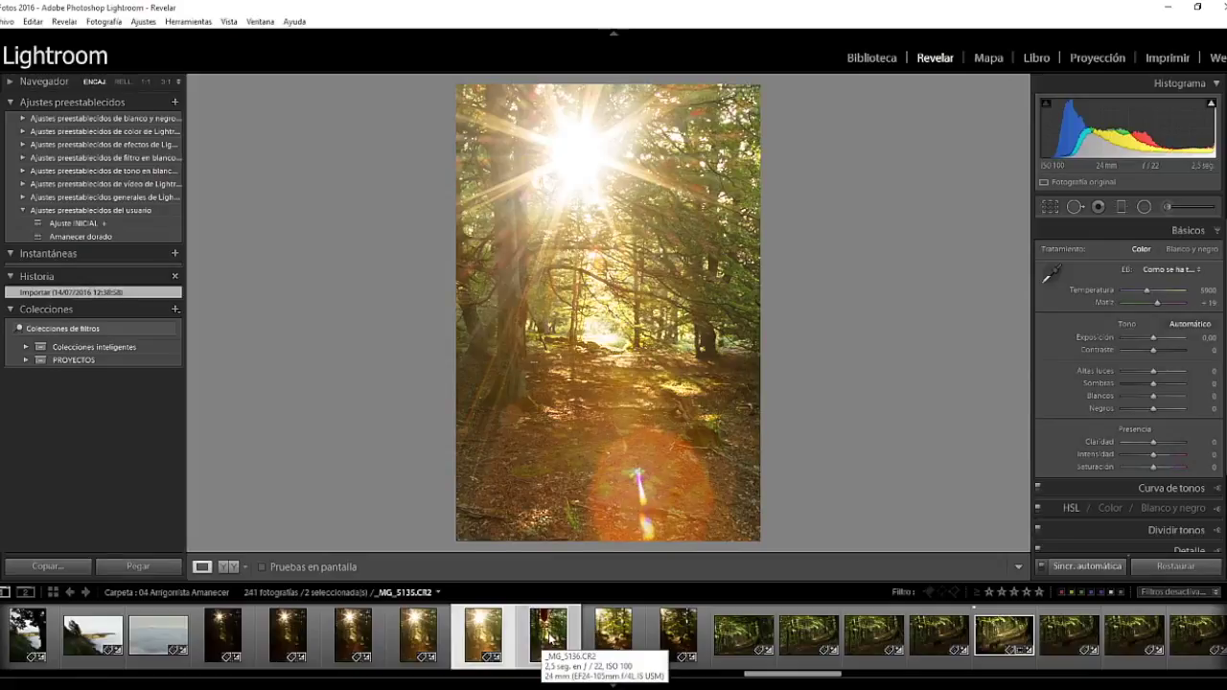
pyautogui.click(548, 640)
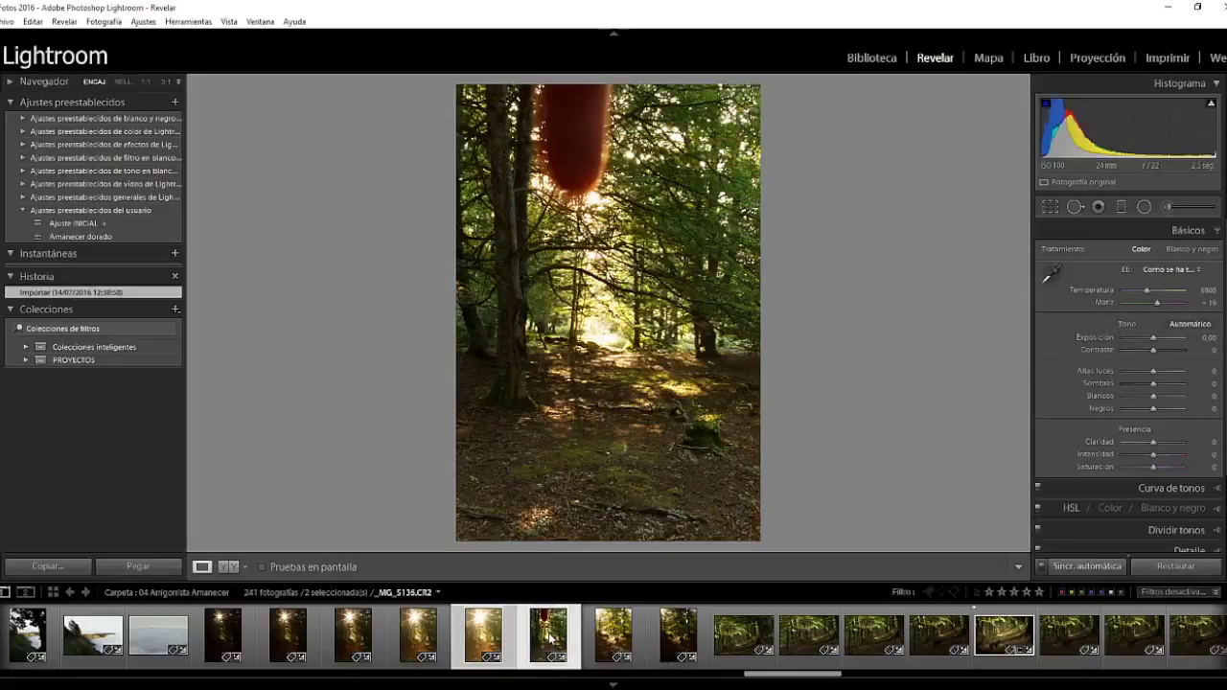
pyautogui.rightClick(494, 640)
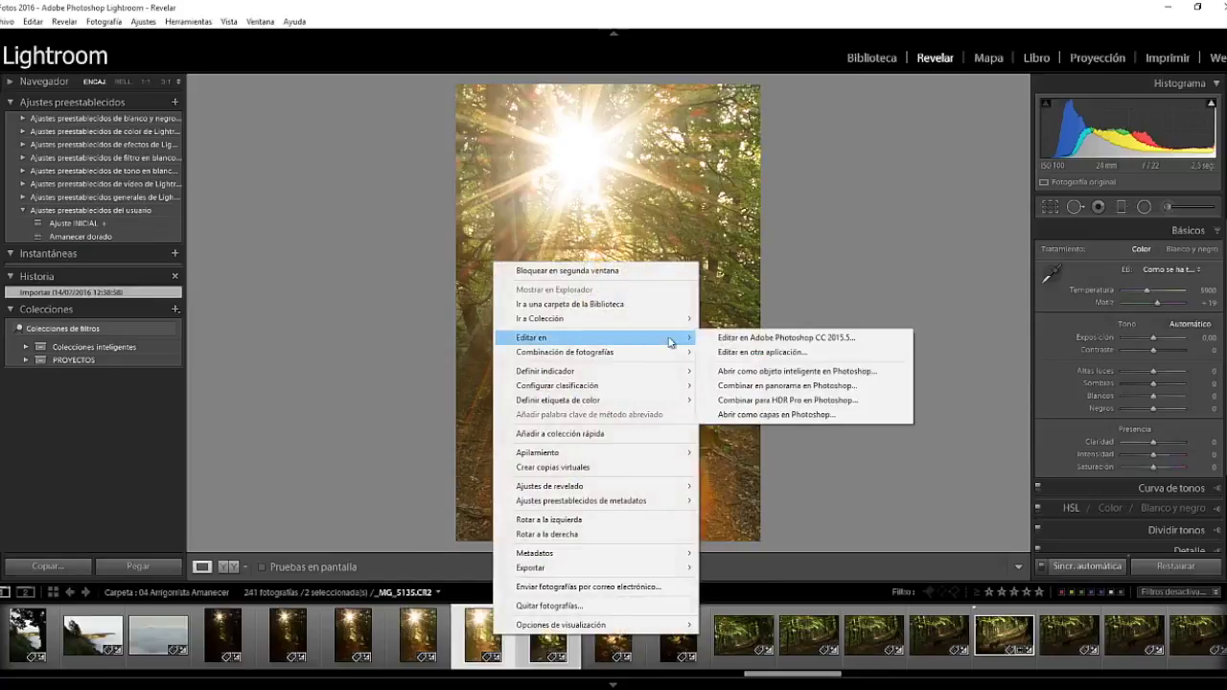
# Open _MG_5135 and _MG_5136 as layers in one Photoshop document via Editar en > Abrir como capas en Photoshop
pyautogui.moveTo(537, 338)
pyautogui.click(476, 633)
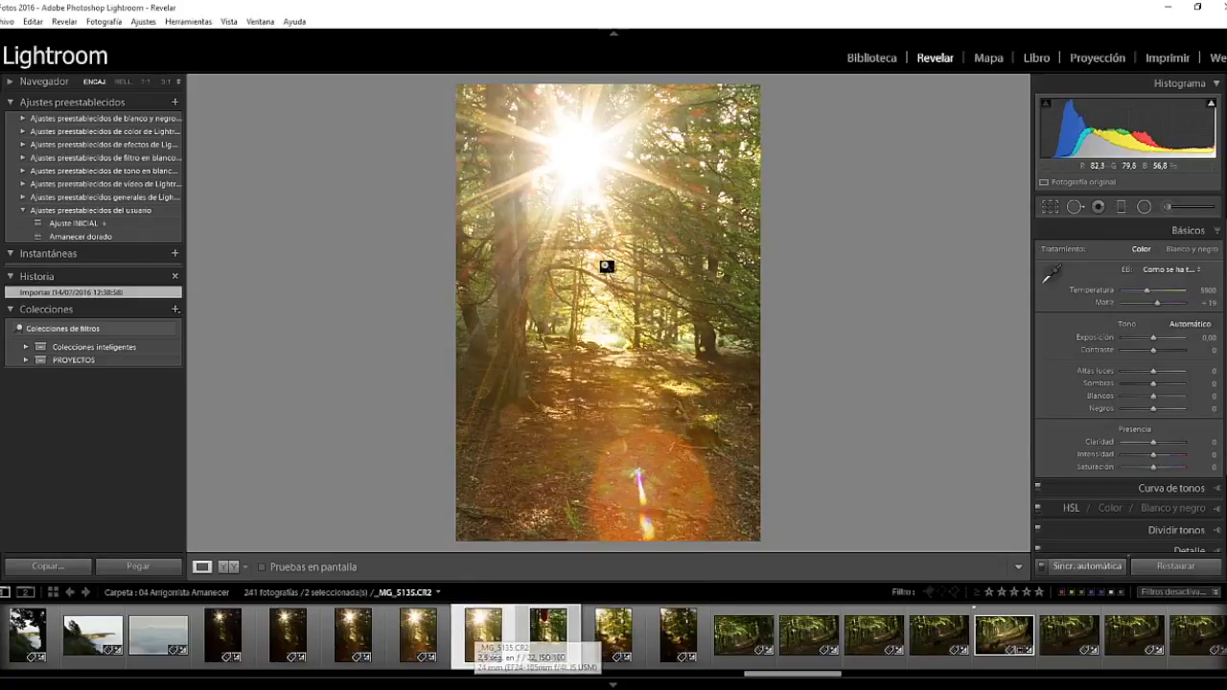
pyautogui.rightClick(610, 303)
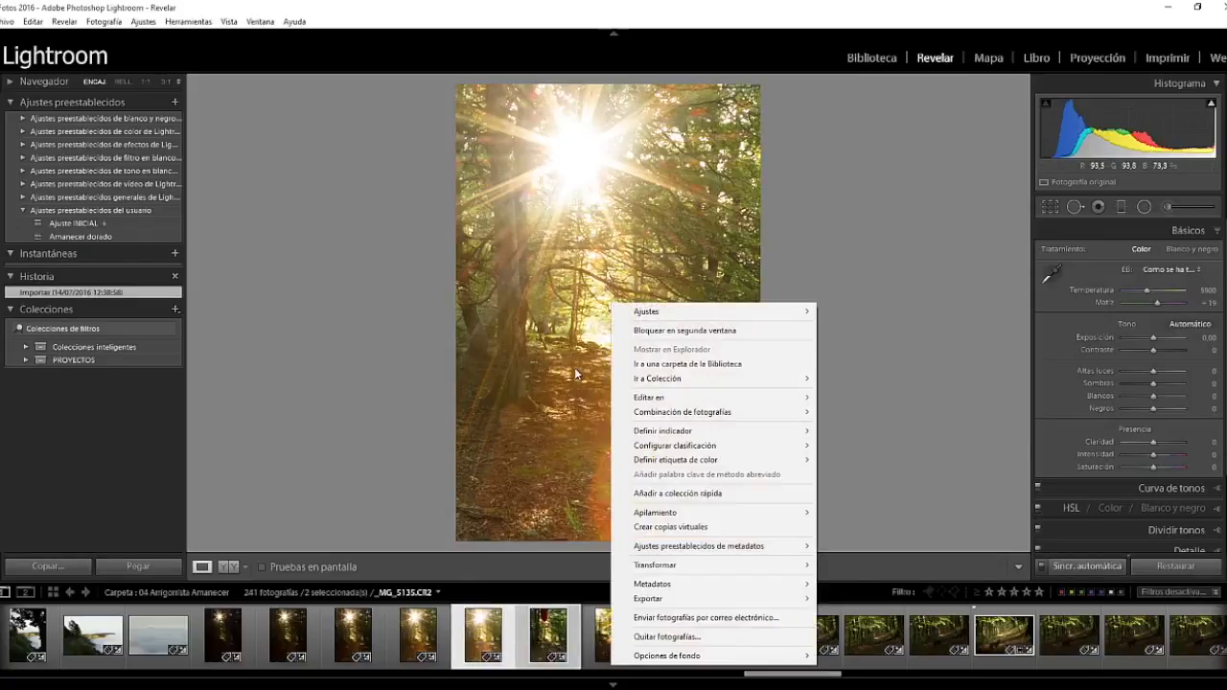
pyautogui.moveTo(650, 397)
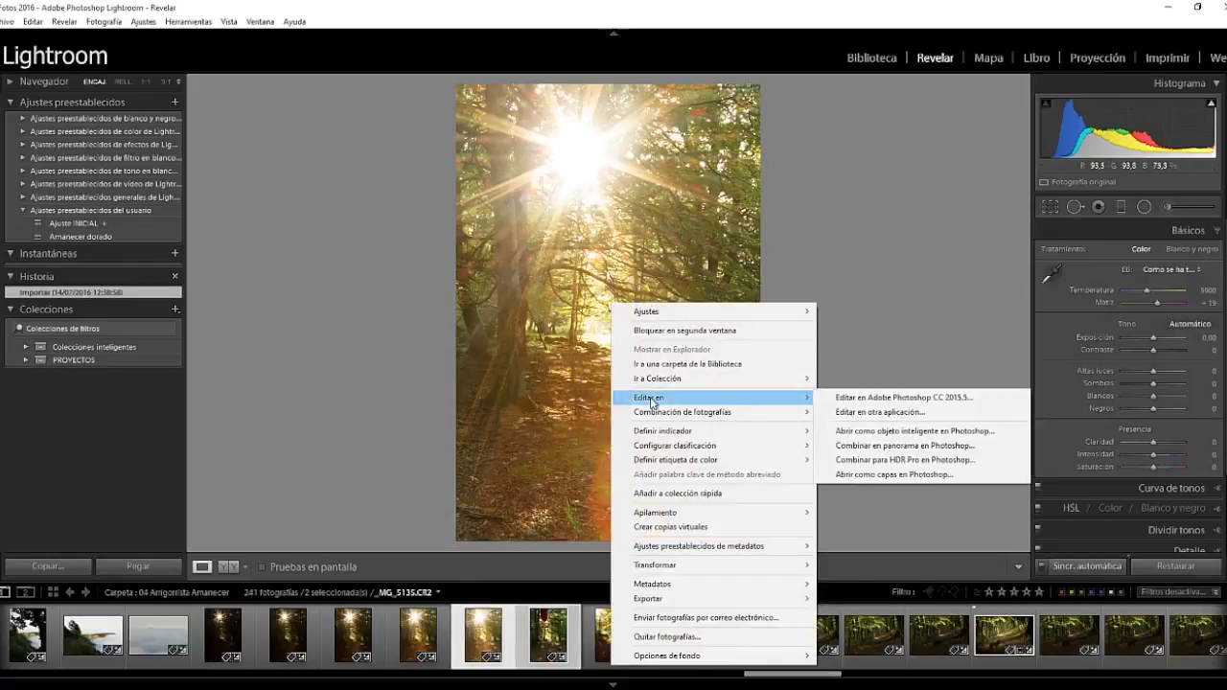
pyautogui.click(878, 475)
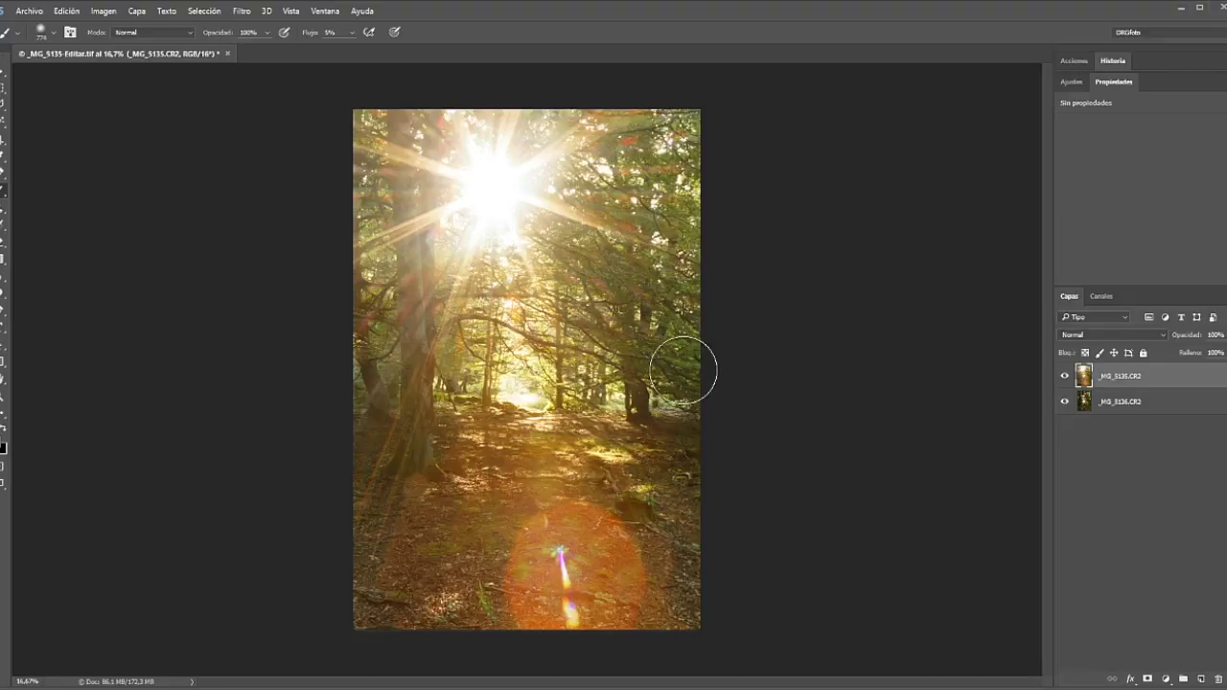
# Toggle the sunburst layer's visibility to compare the two forest exposures
pyautogui.click(1064, 375)
pyautogui.click(1064, 376)
pyautogui.click(1065, 376)
pyautogui.click(1064, 376)
# Keep _MG_5135.CR2 above _MG_5136.CR2 and give it a white layer mask
pyautogui.moveTo(1086, 379); pyautogui.dragTo(1085, 456)
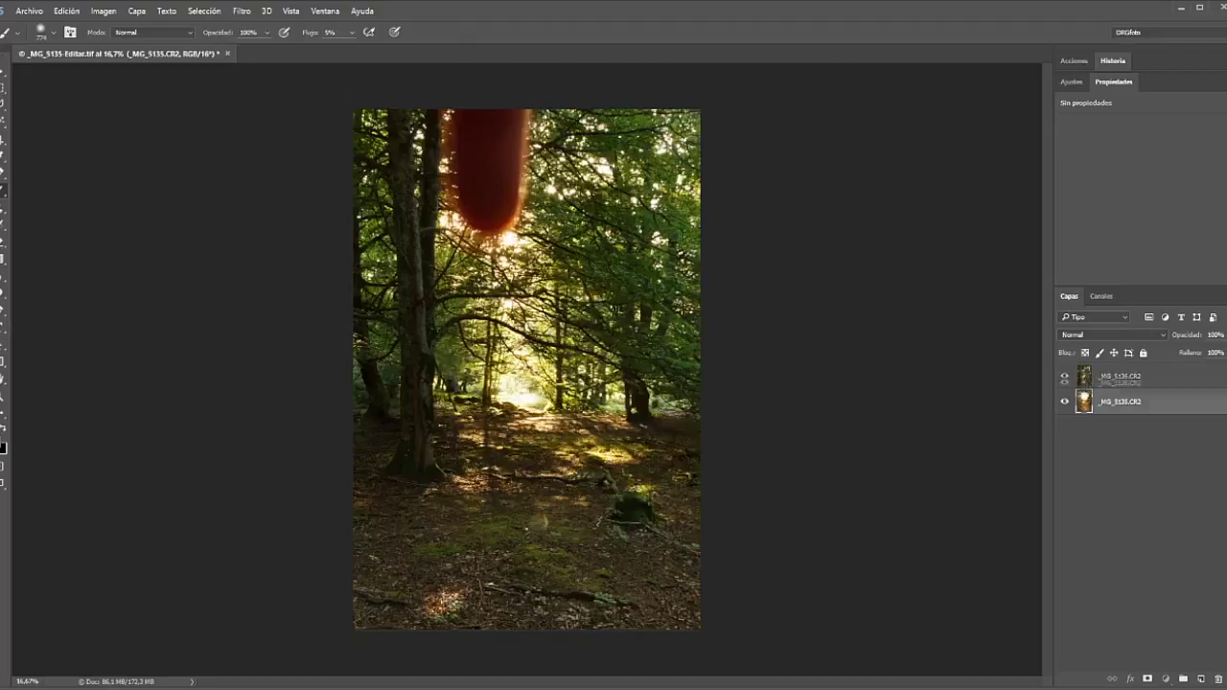
pyautogui.moveTo(1085, 377); pyautogui.dragTo(1088, 450)
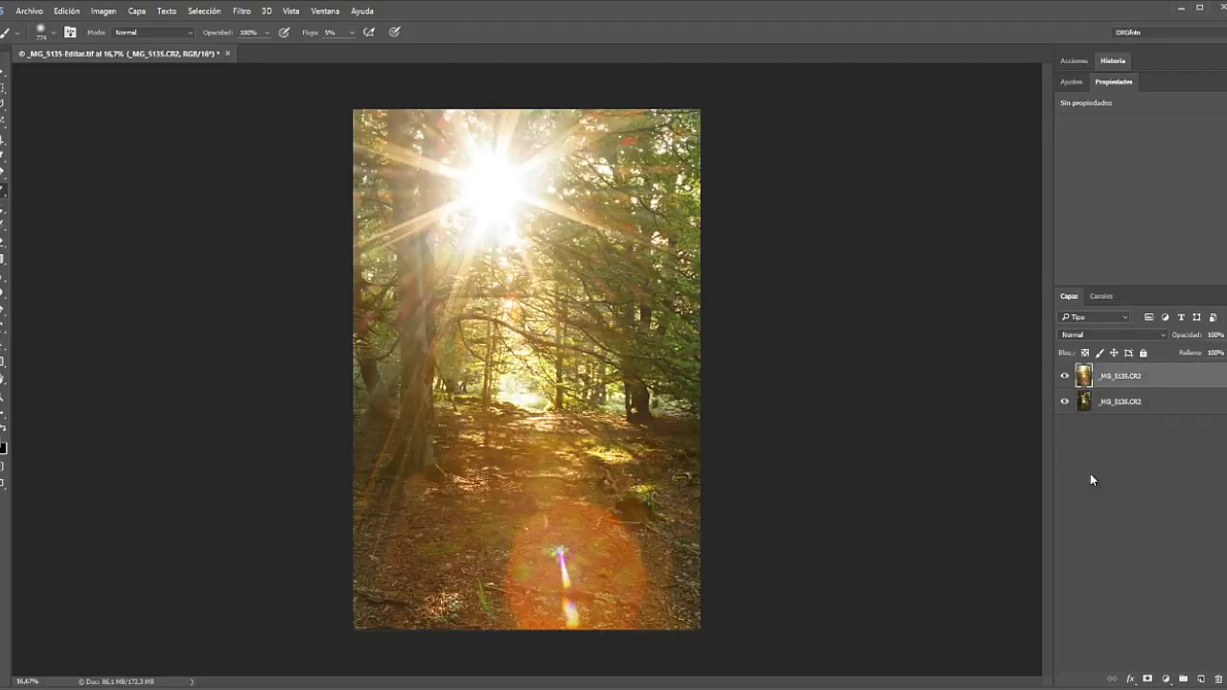
pyautogui.click(1084, 377)
pyautogui.click(1147, 676)
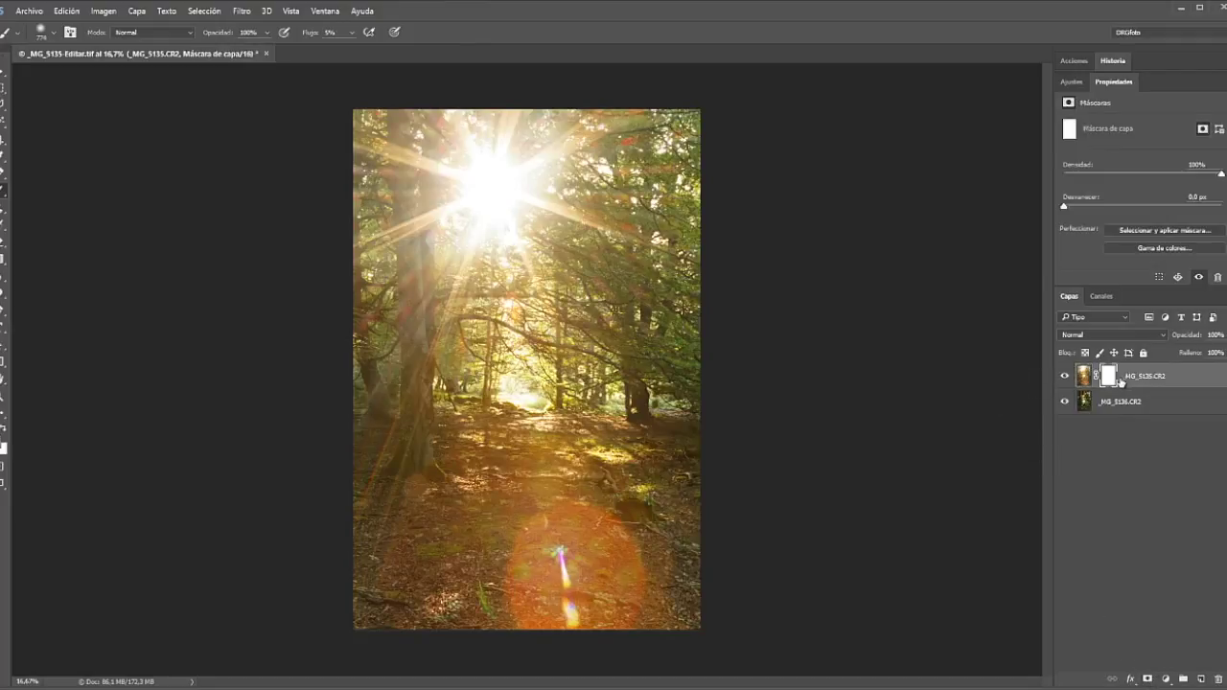
pyautogui.rightClick(2, 195)
pyautogui.click(42, 194)
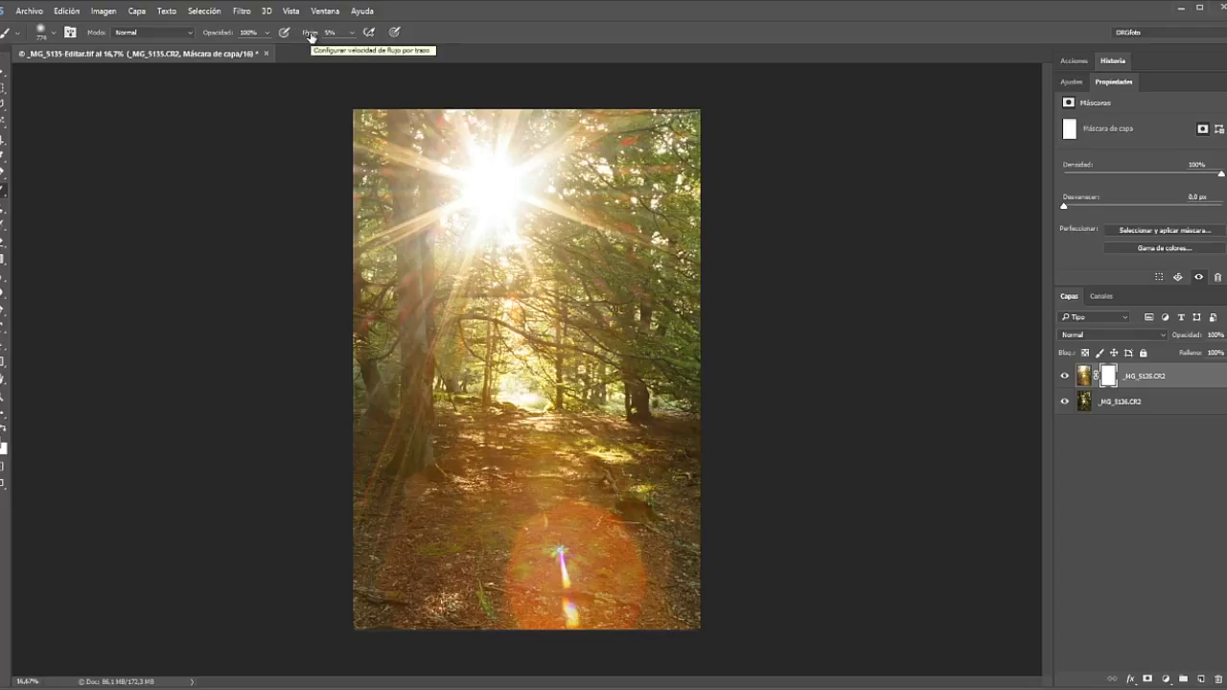
# Flatten the forest blend to Fondo, save it, and switch to the _MG_4553.CR2 document
pyautogui.click(137, 11)
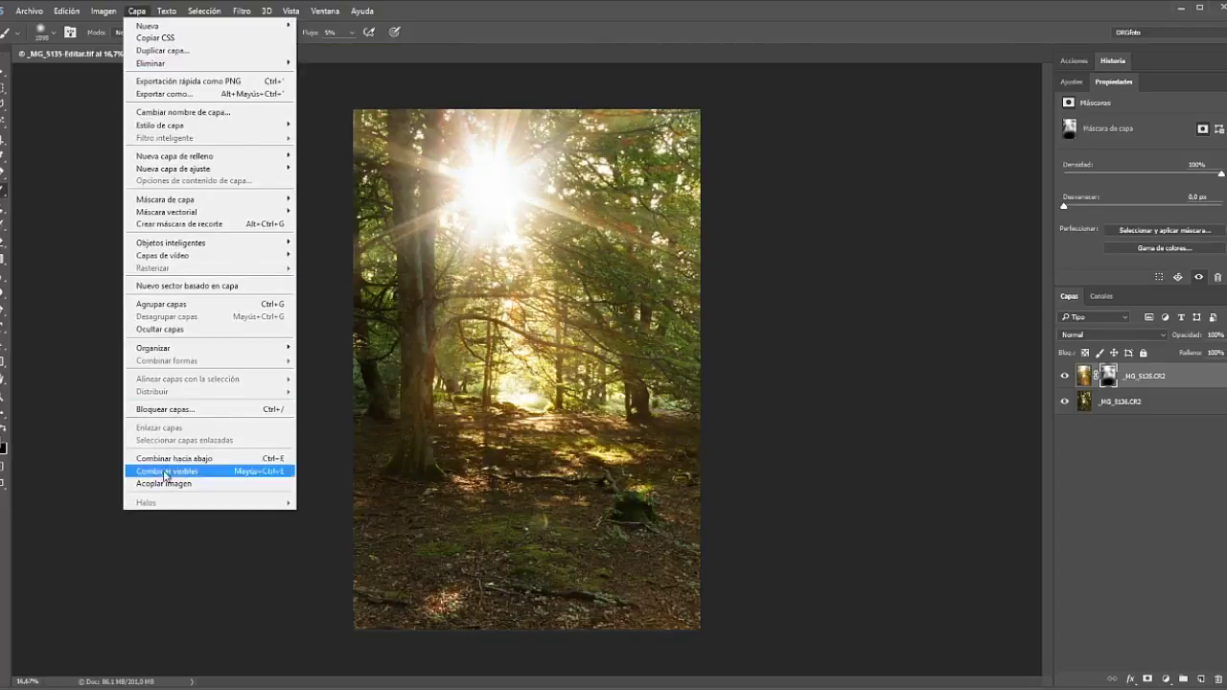
pyautogui.click(165, 484)
pyautogui.click(28, 10)
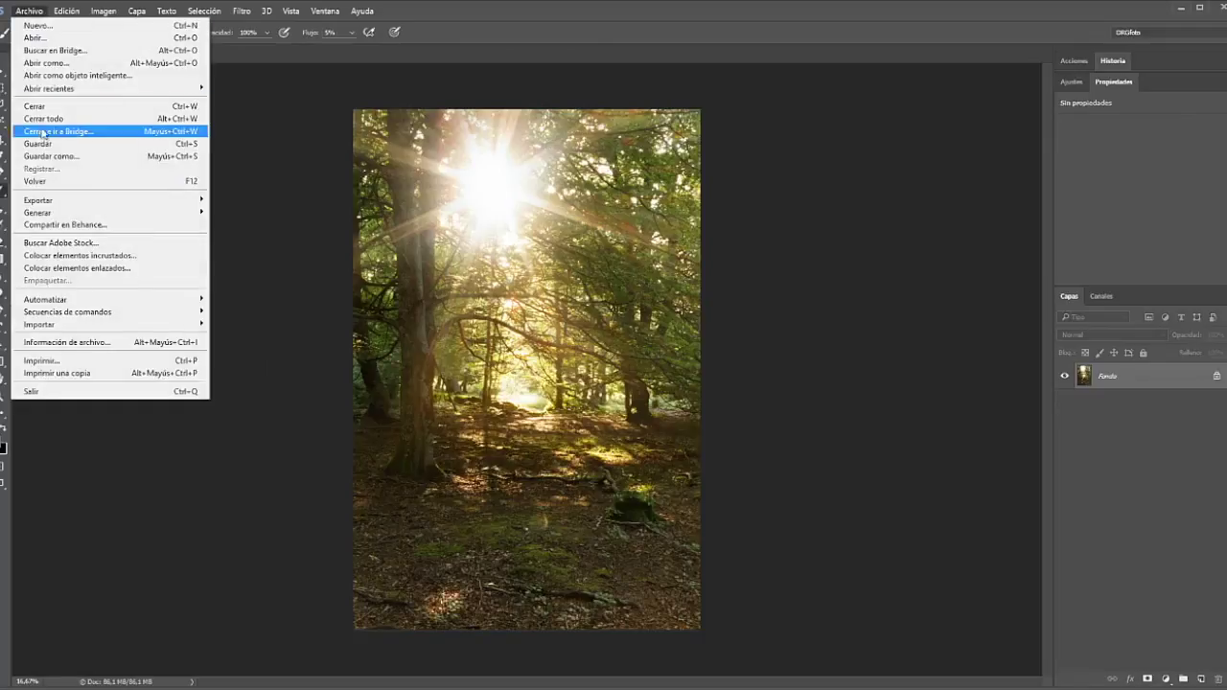
pyautogui.click(38, 144)
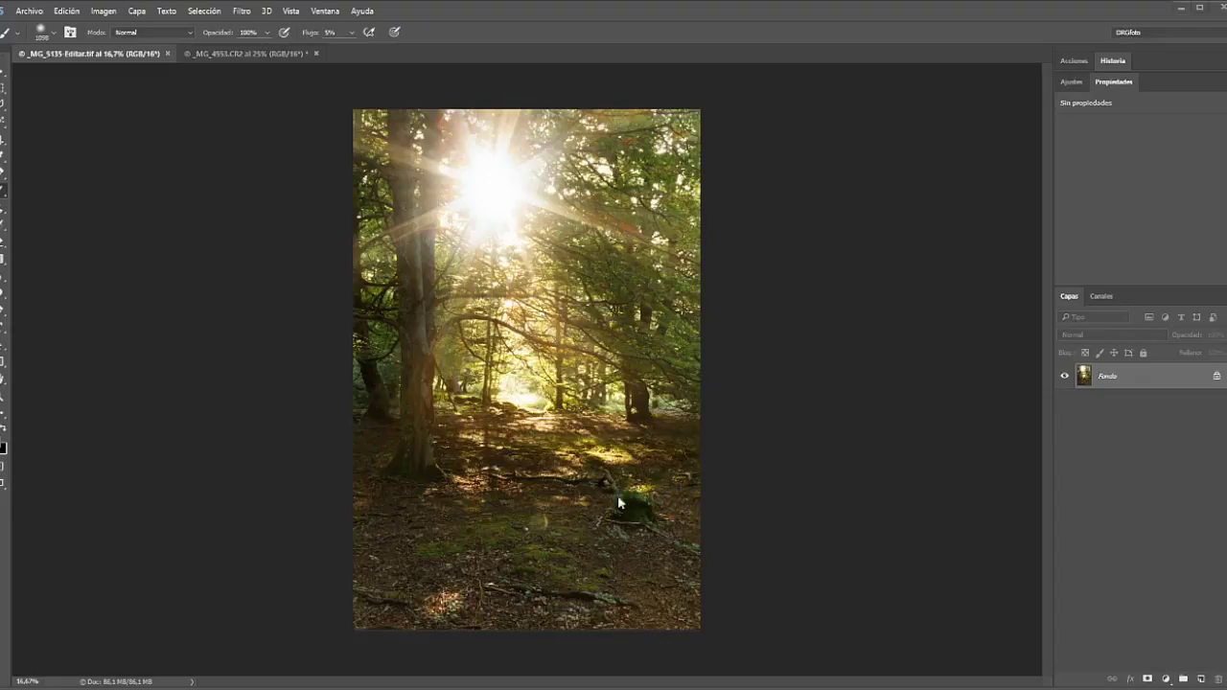
pyautogui.click(246, 50)
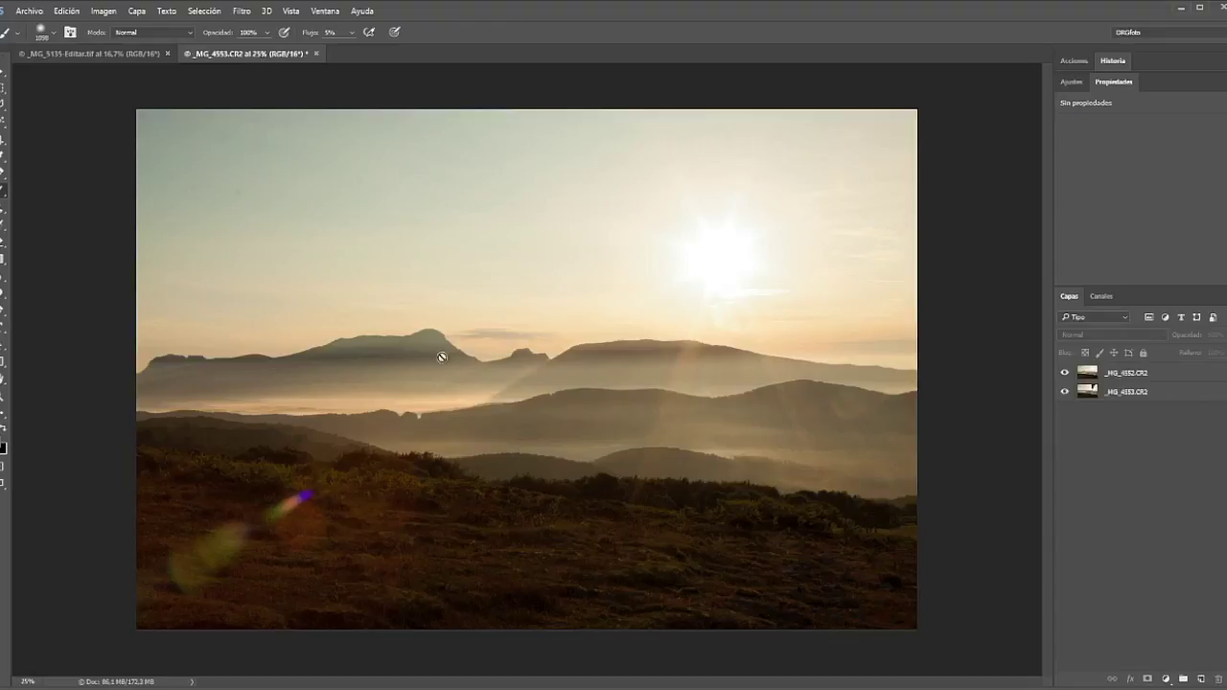
# Toggle the top mountain layer's visibility to compare the sun and finger-shaded exposures
pyautogui.click(1064, 372)
pyautogui.click(1065, 372)
pyautogui.click(1065, 372)
pyautogui.click(1065, 372)
pyautogui.click(1064, 372)
pyautogui.click(1064, 372)
pyautogui.scroll(2, 773, 401)
pyautogui.scroll(1, 777, 402)
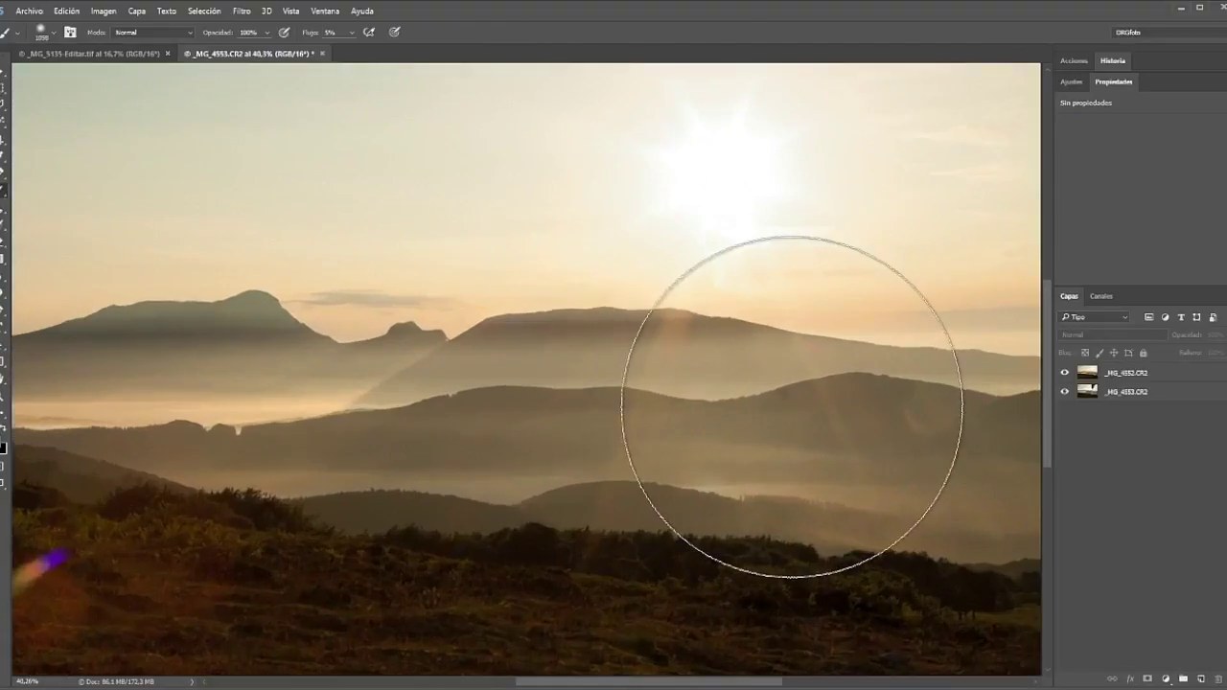
pyautogui.scroll(2, 781, 405)
pyautogui.scroll(1, 791, 407)
pyautogui.scroll(-1, 784, 393)
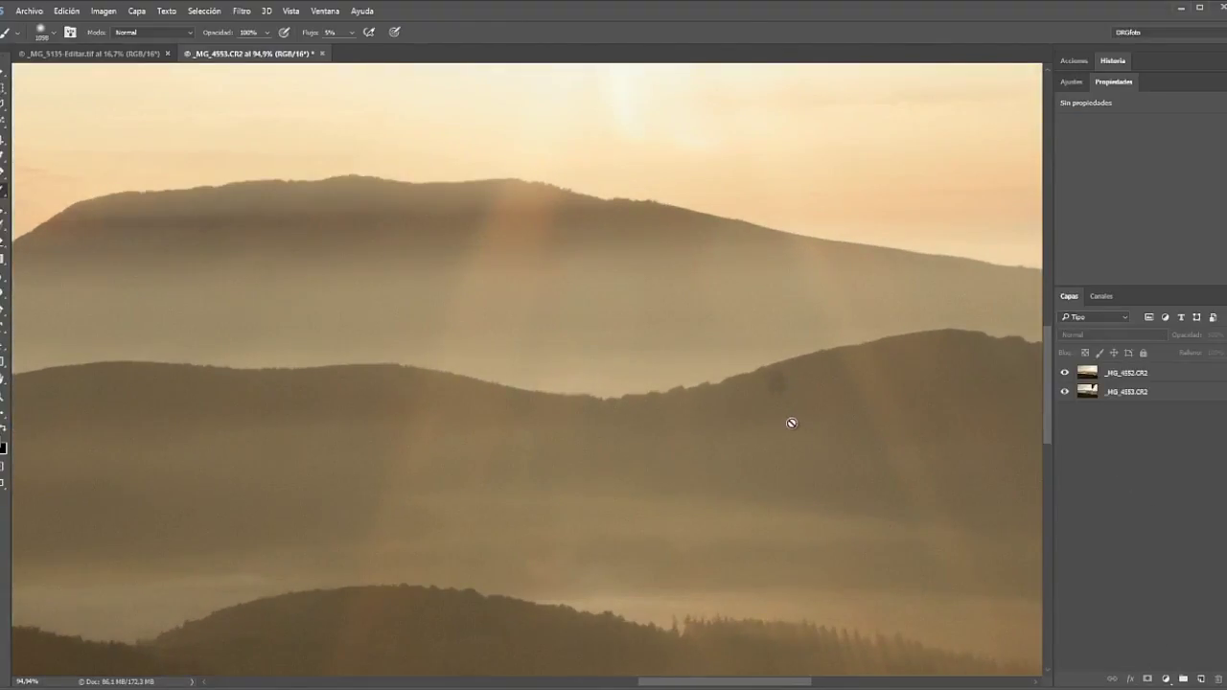
pyautogui.scroll(-1, 792, 424)
pyautogui.scroll(-1, 792, 424)
pyautogui.scroll(-1, 792, 424)
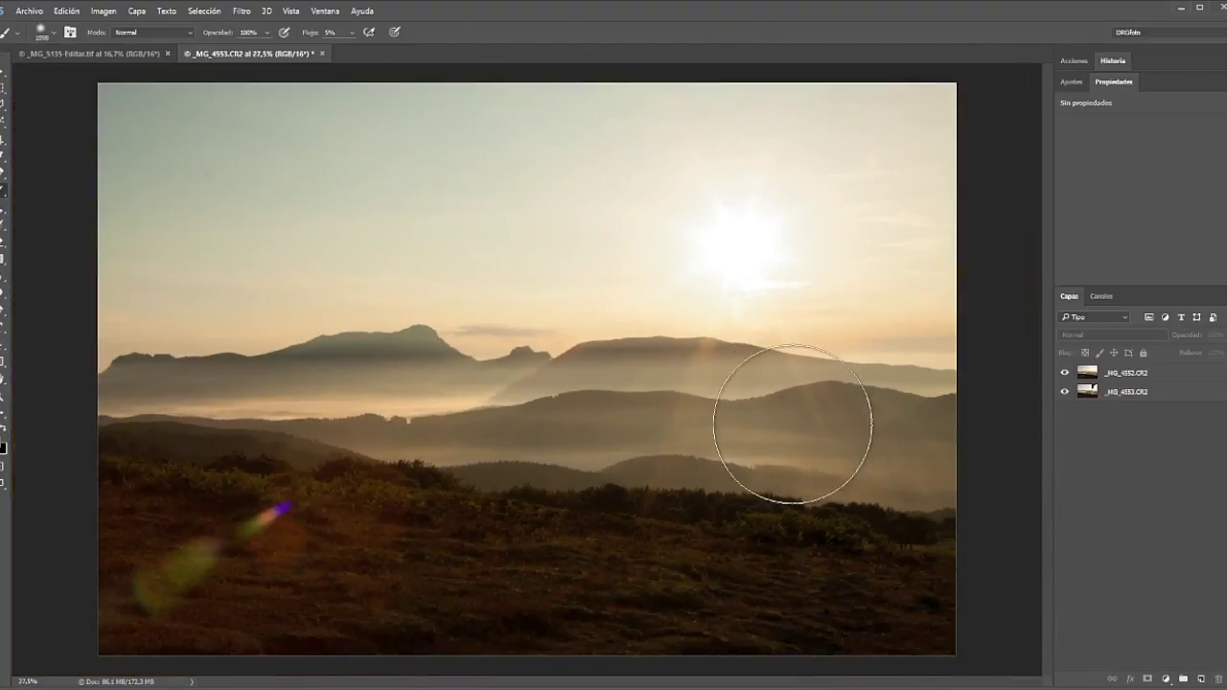
pyautogui.click(1065, 373)
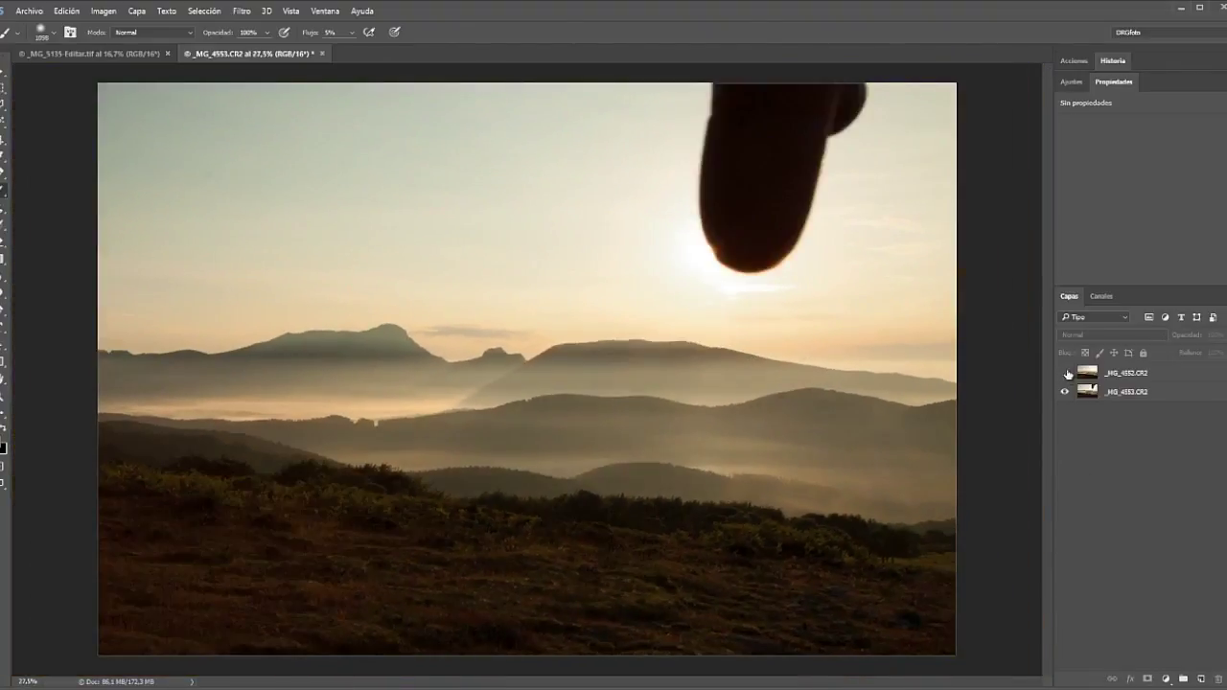
pyautogui.click(1065, 373)
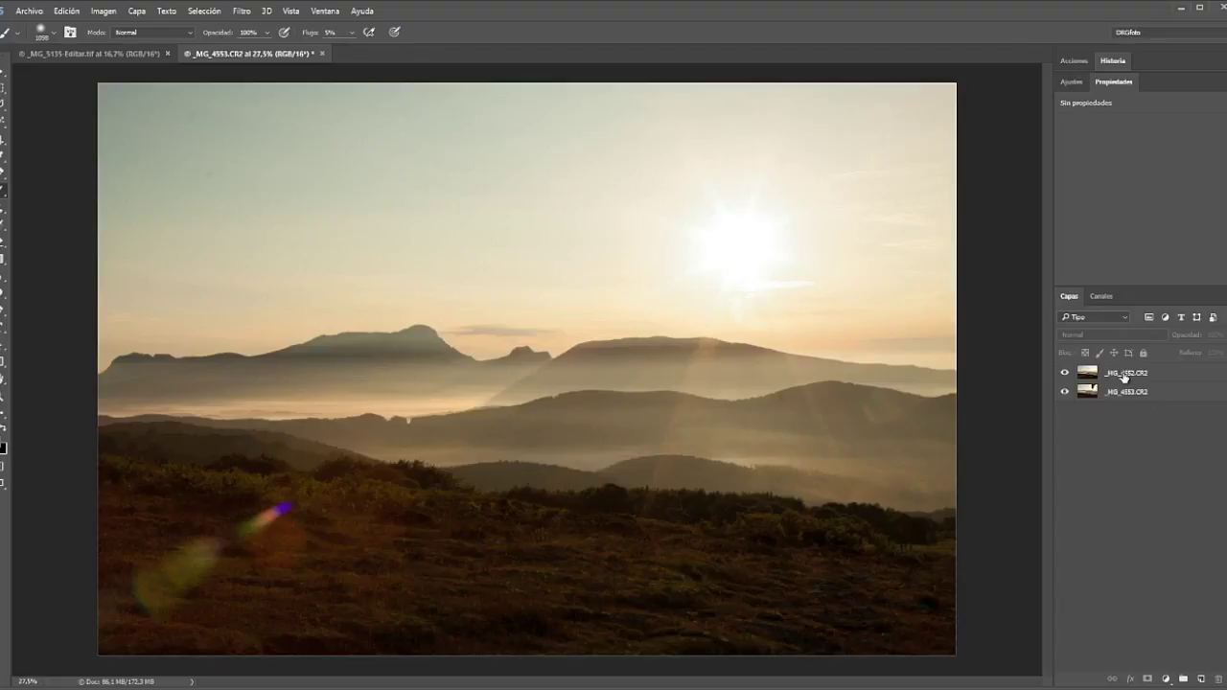
# Select both _MG_4552.CR2 and _MG_4553.CR2 layers together
pyautogui.click(1124, 375)
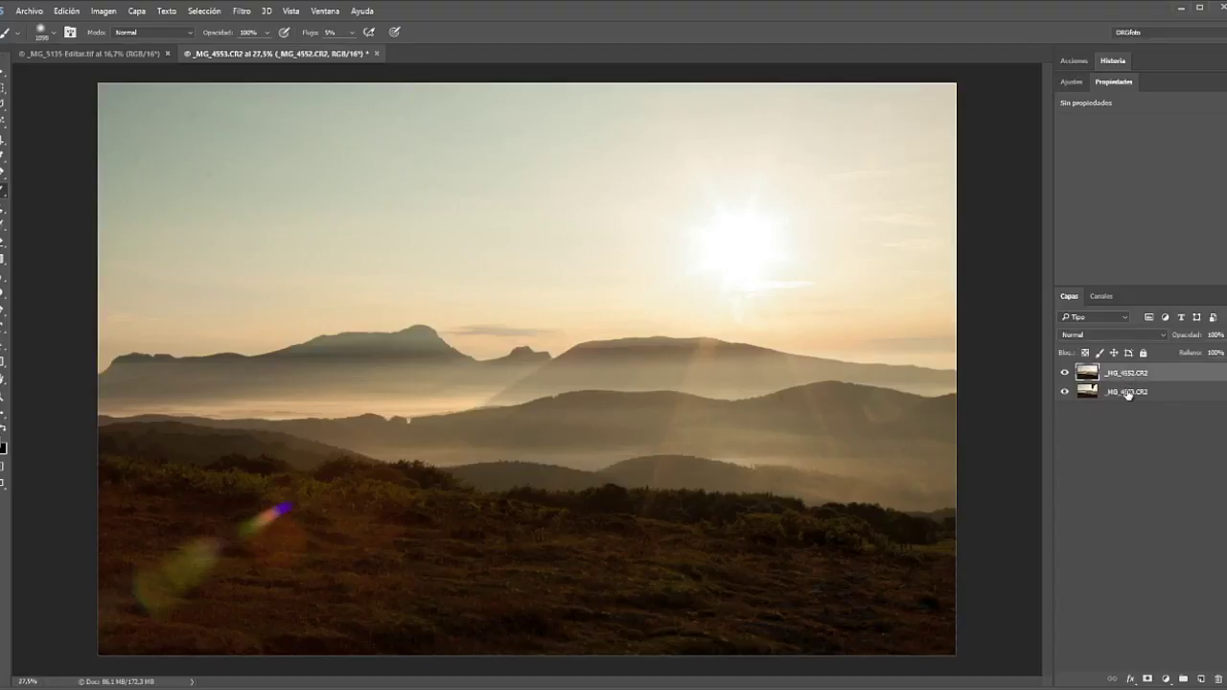
pyautogui.click(1128, 394)
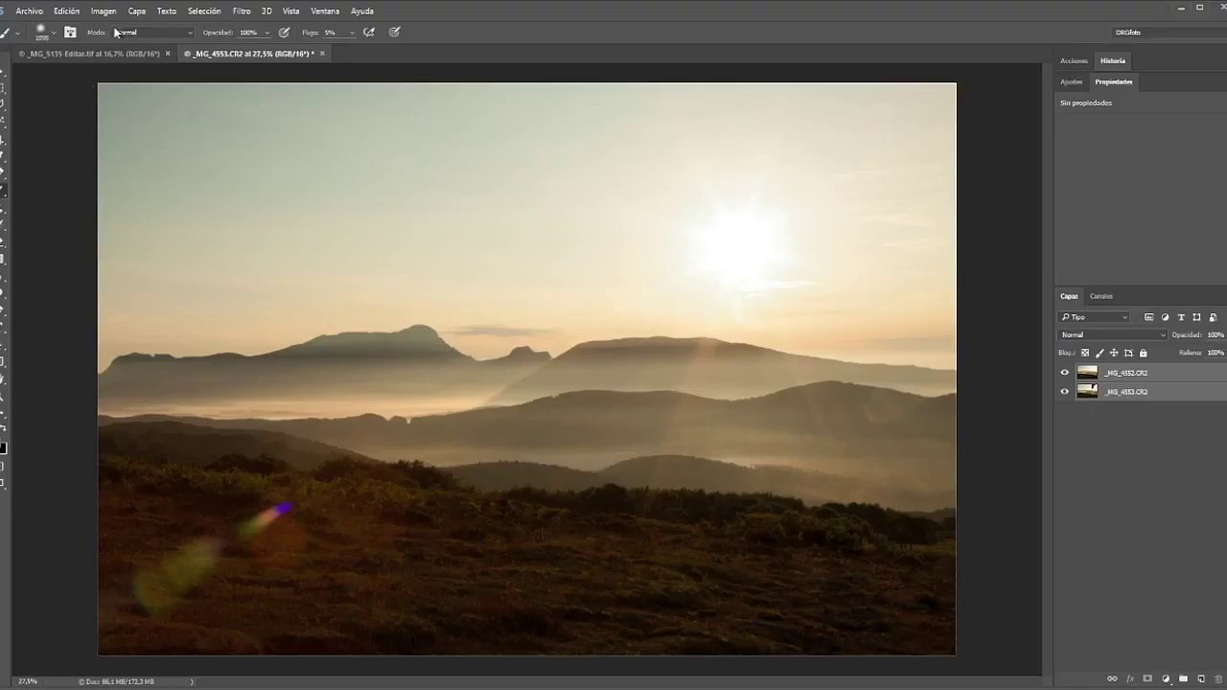
pyautogui.click(67, 12)
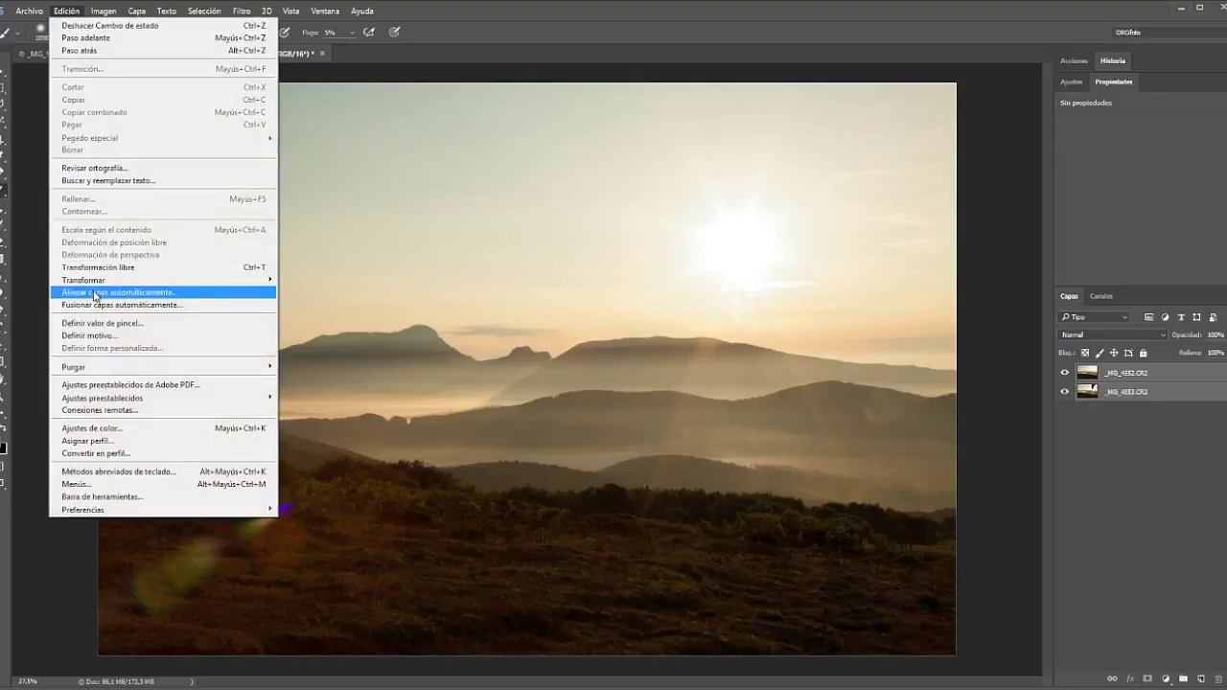
# Auto-align the two mountain layers with Automática projection, then toggle the top layer to verify
pyautogui.click(96, 294)
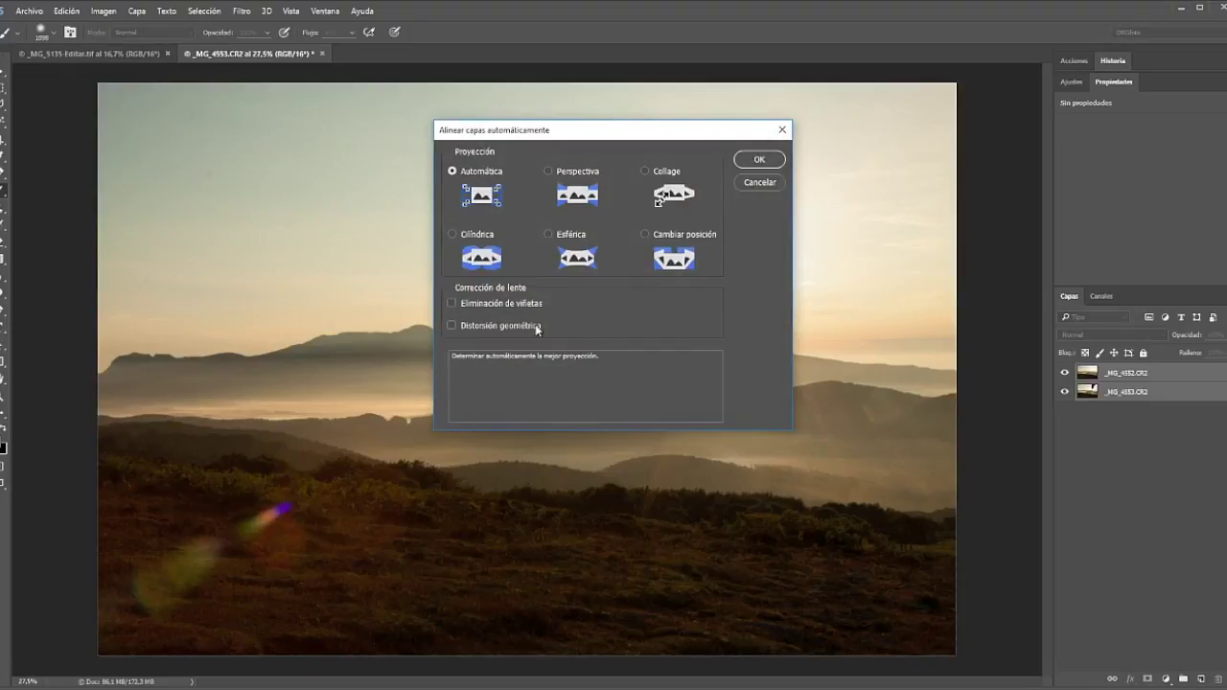
pyautogui.click(753, 160)
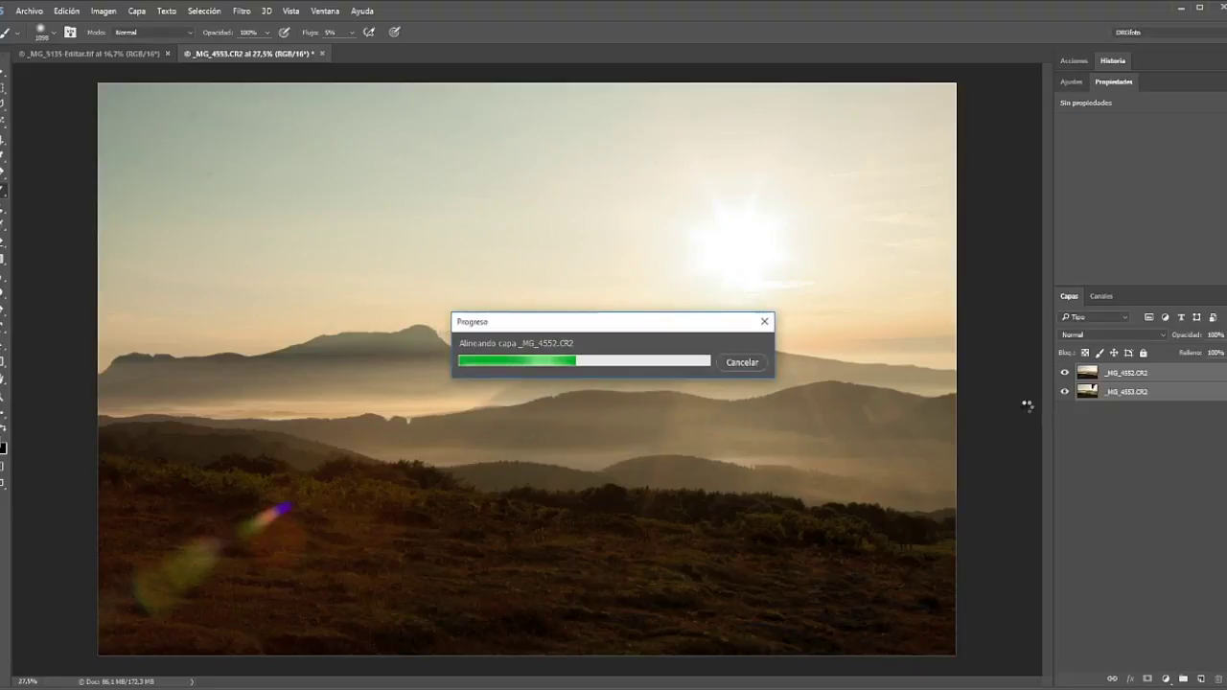
pyautogui.click(1089, 427)
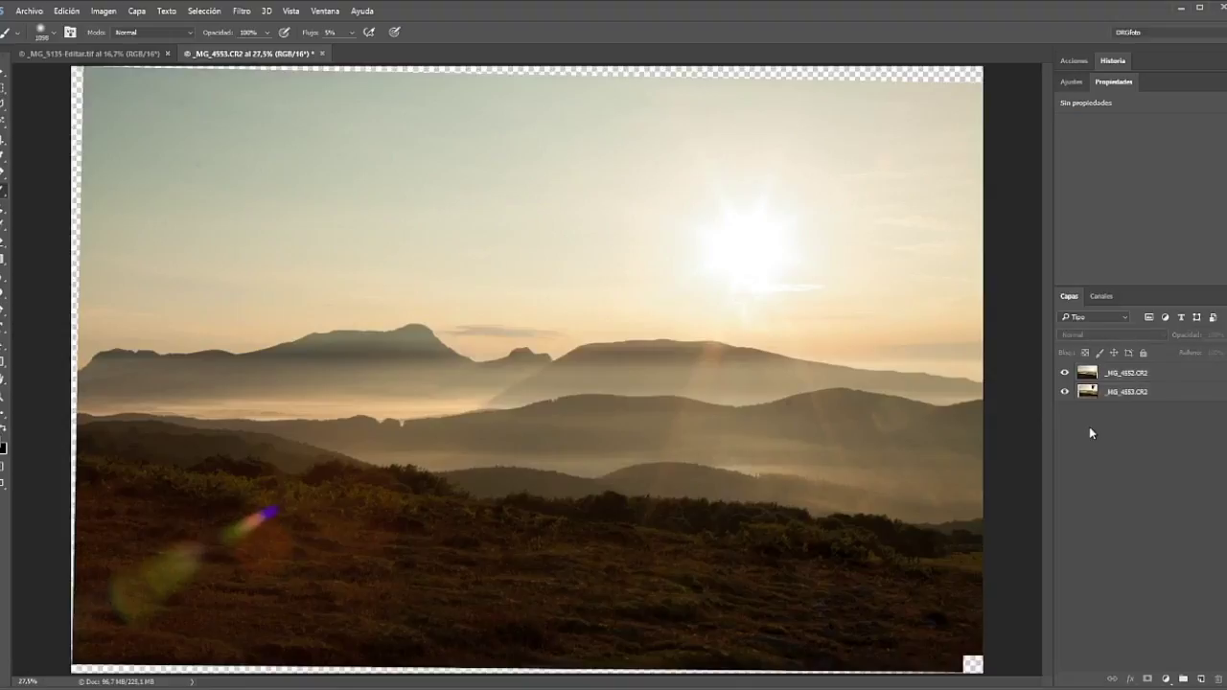
pyautogui.click(1064, 373)
pyautogui.click(1065, 374)
pyautogui.click(1065, 374)
pyautogui.click(1064, 374)
# Restore the finger-free sun exposure to view and set up a Crop Tool frame around the image
pyautogui.moveTo(1085, 374); pyautogui.dragTo(1093, 420)
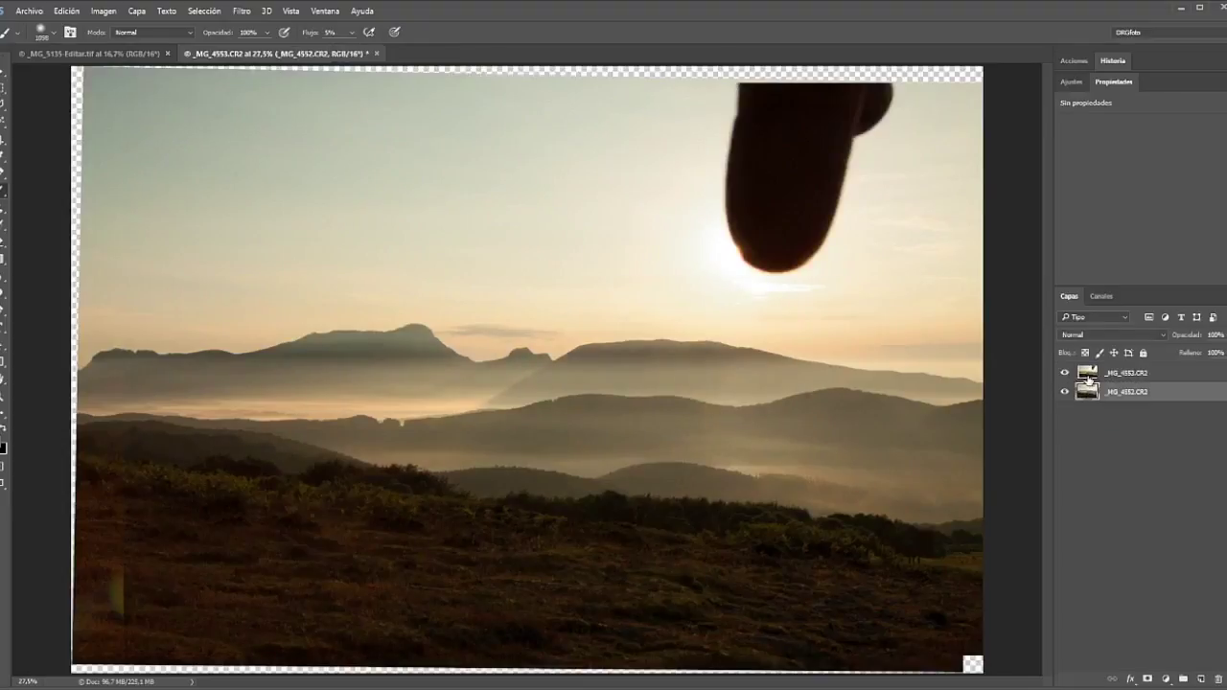
pyautogui.moveTo(1087, 377); pyautogui.dragTo(1093, 417)
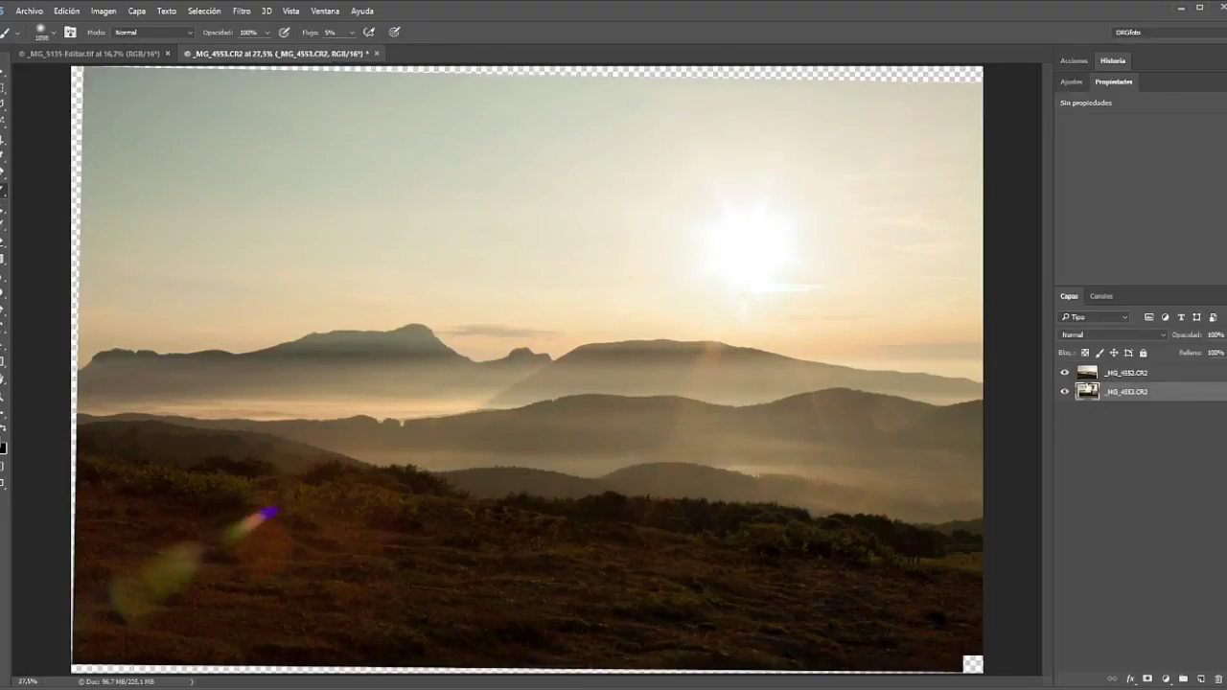
pyautogui.click(5, 139)
pyautogui.hotkey('ctrl', '-')
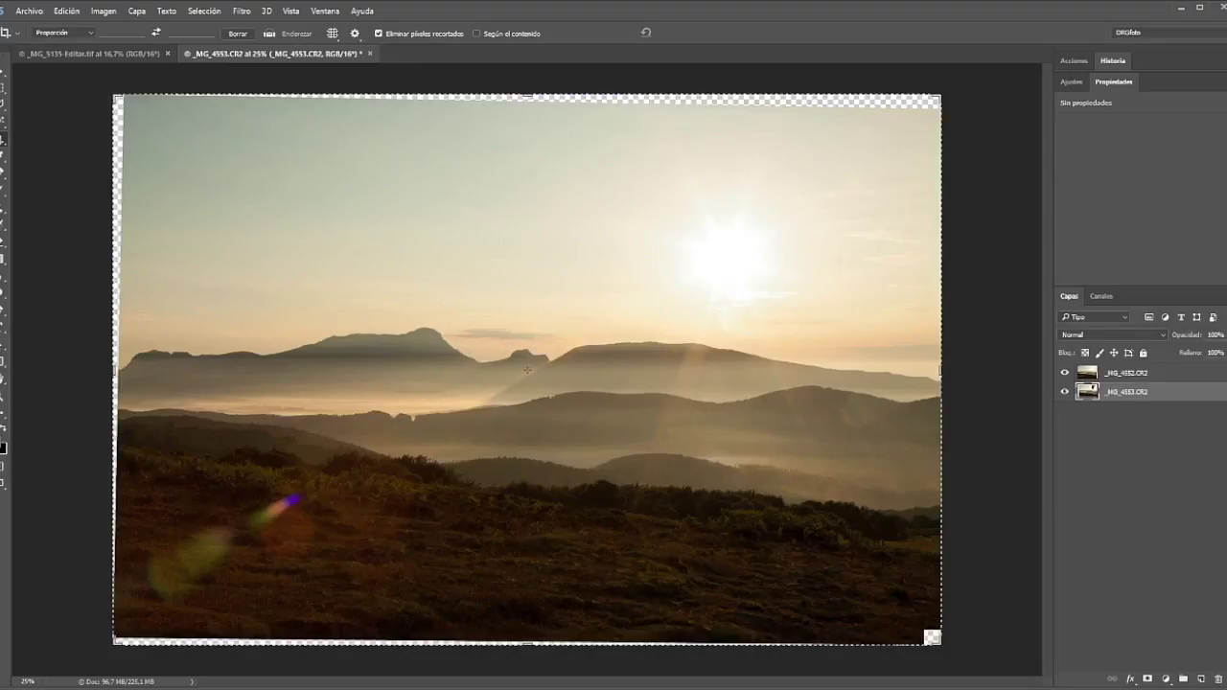
pyautogui.rightClick(3, 140)
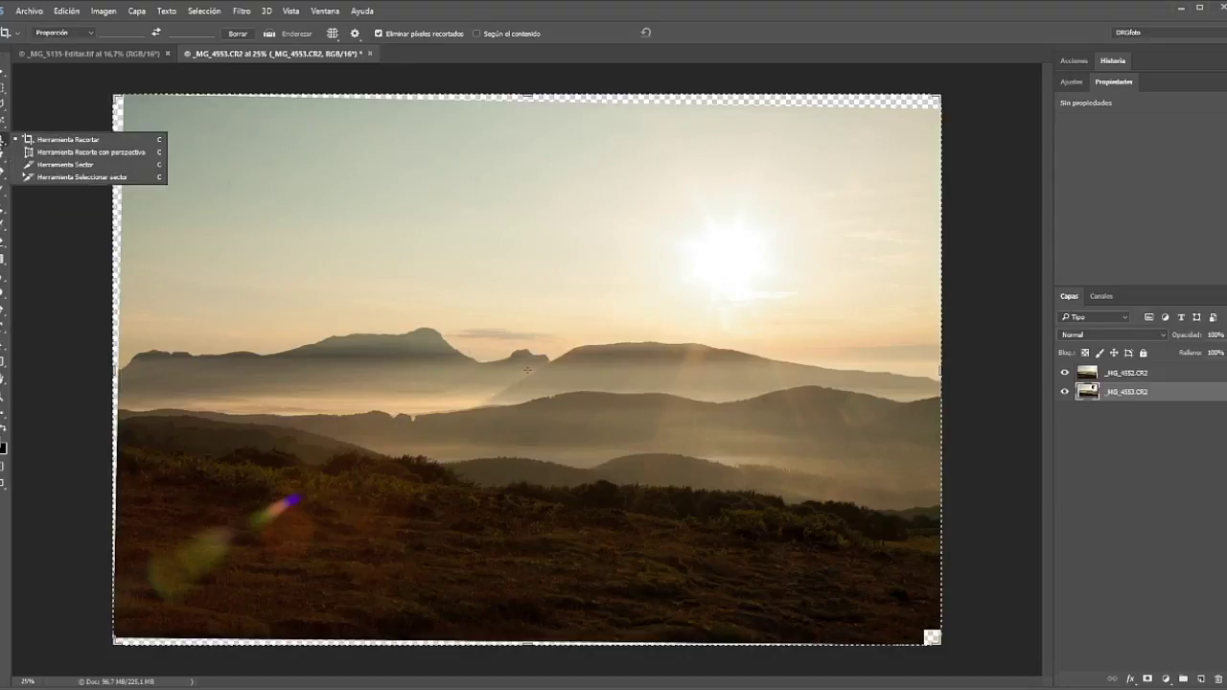
pyautogui.click(57, 137)
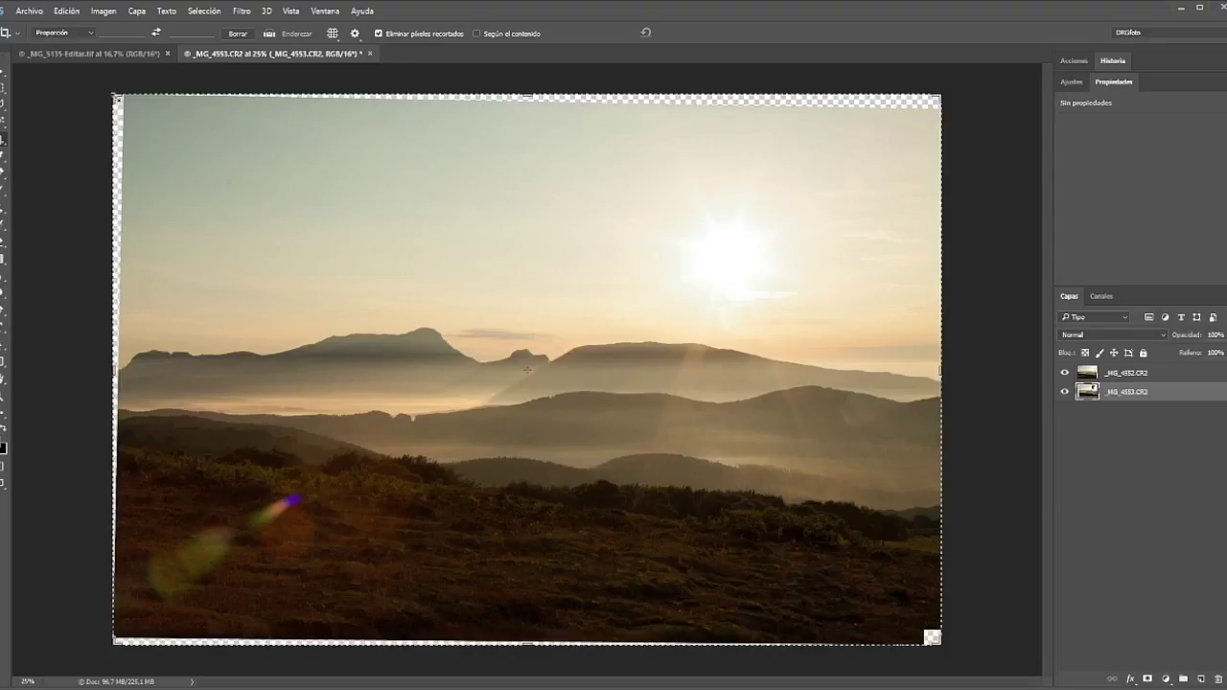
# Crop the composite to about 39.20 × 26.00 cm, trimming the transparent edges
pyautogui.moveTo(115, 97); pyautogui.dragTo(122, 101)
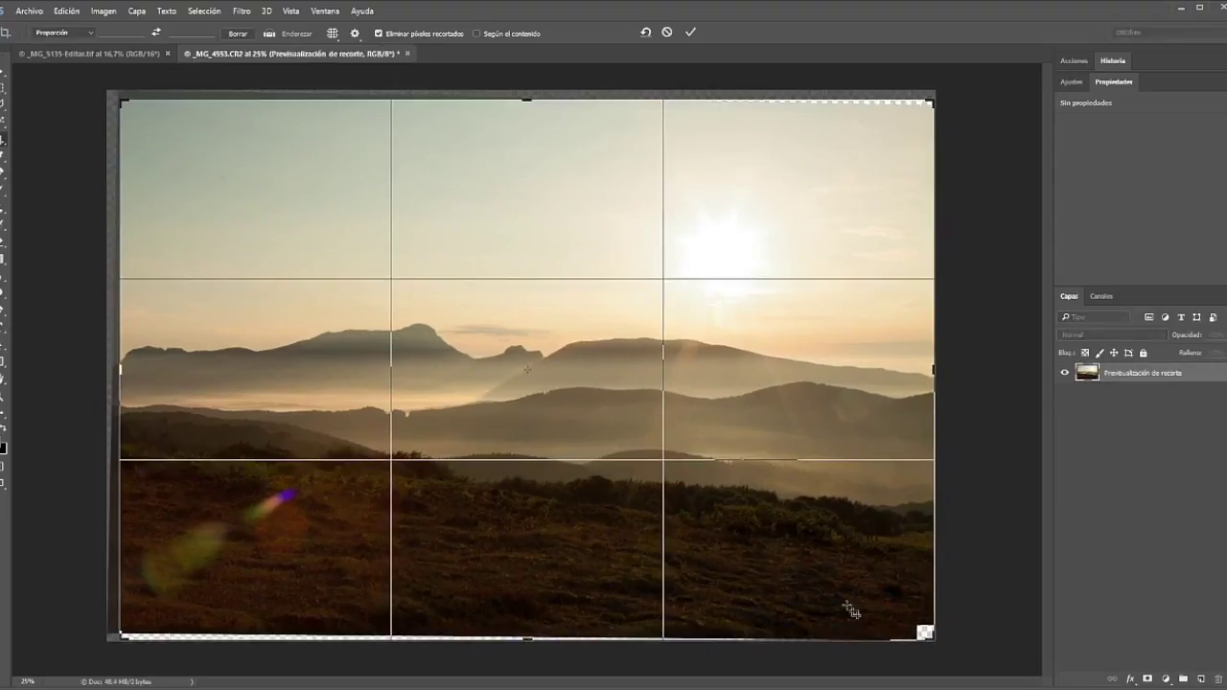
pyautogui.moveTo(925, 633); pyautogui.dragTo(918, 629)
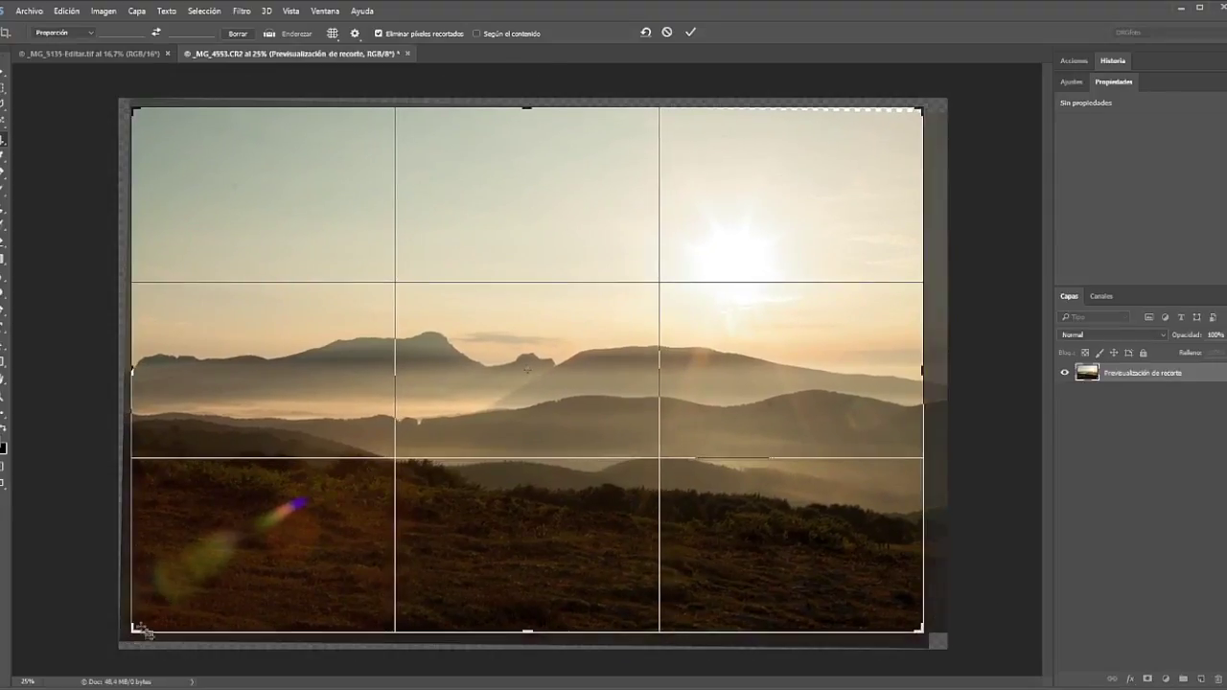
pyautogui.moveTo(133, 630); pyautogui.dragTo(141, 626)
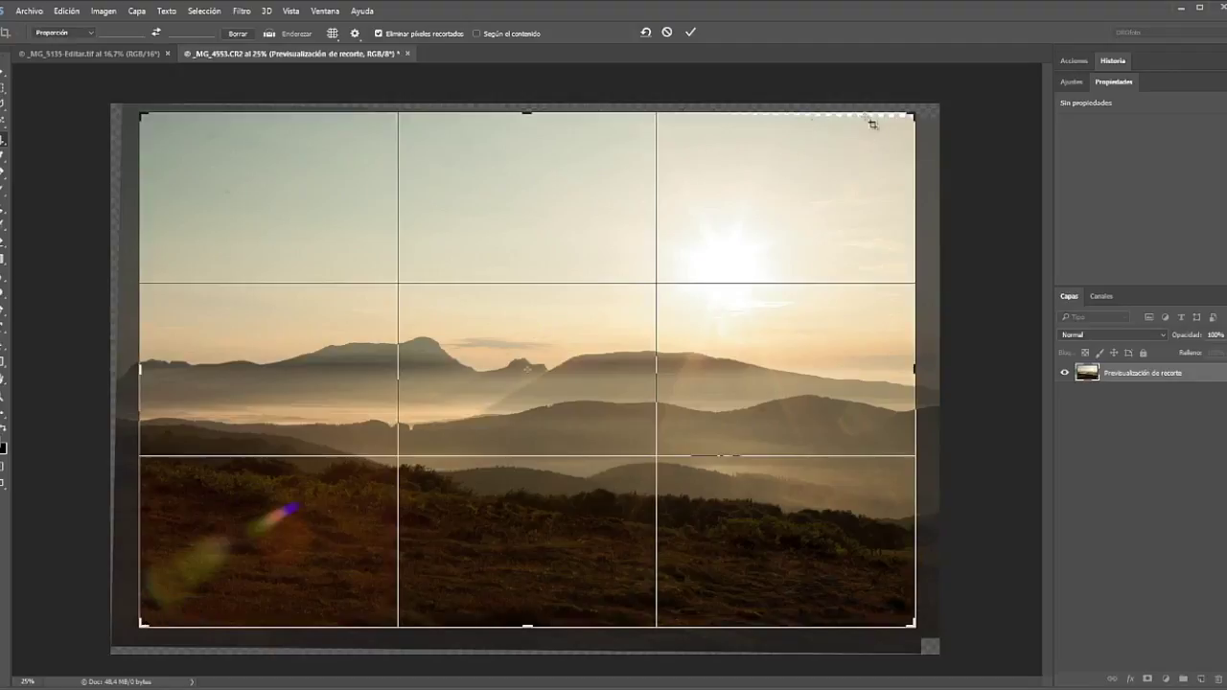
pyautogui.moveTo(912, 112); pyautogui.dragTo(907, 119)
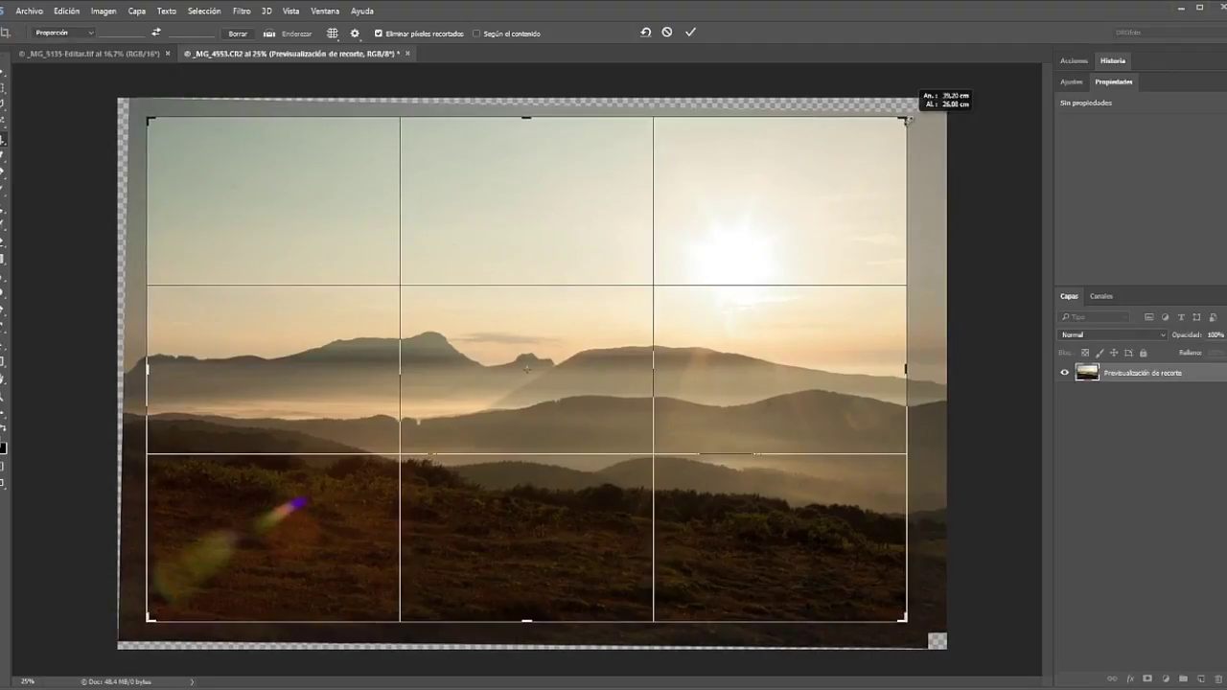
pyautogui.moveTo(907, 119); pyautogui.dragTo(907, 120)
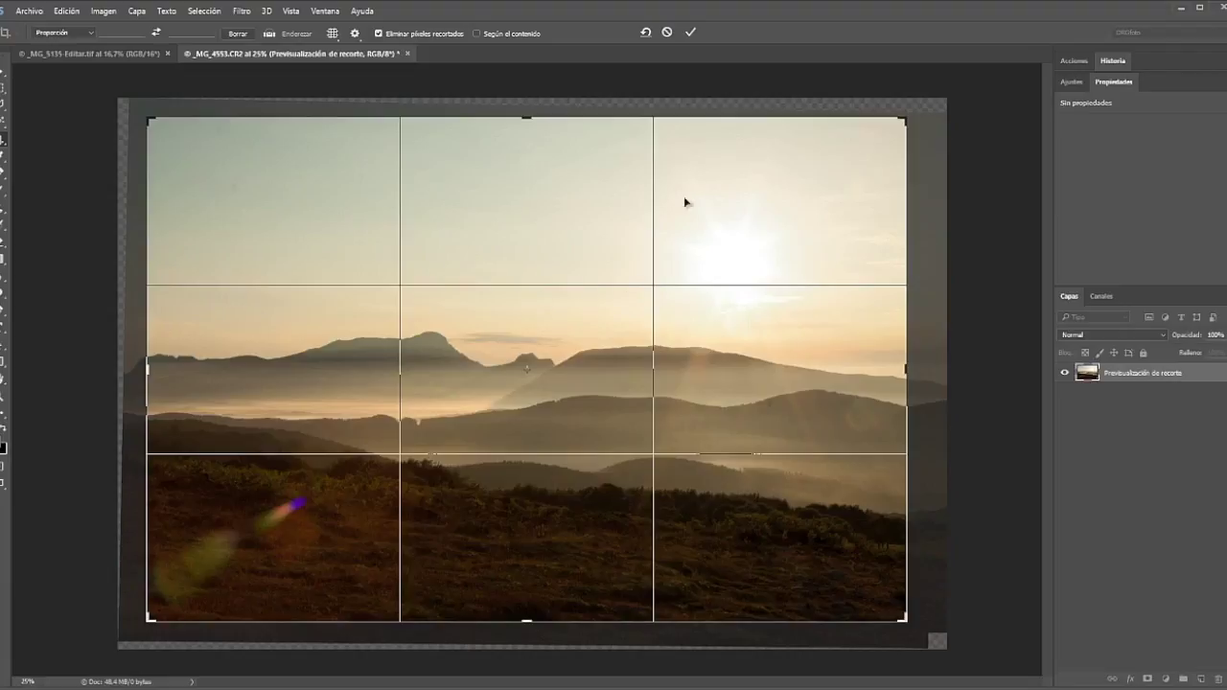
pyautogui.click(691, 34)
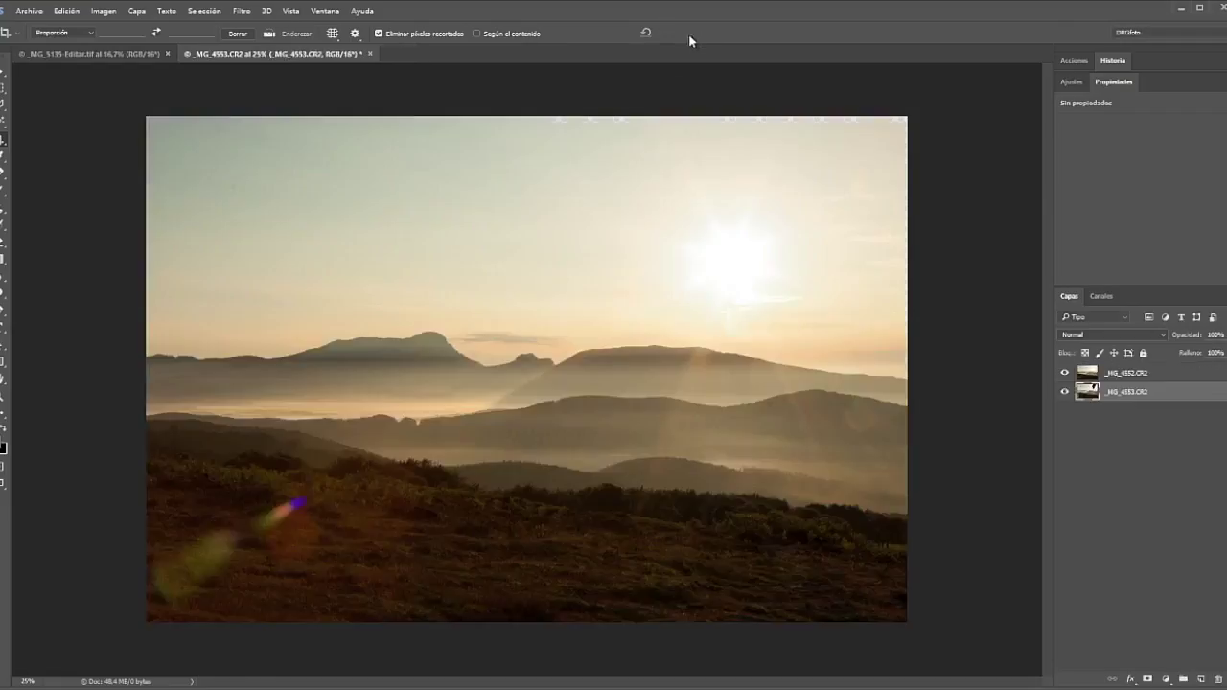
# Hide the top exposure to inspect the lower layer's transparent edges
pyautogui.click(1064, 373)
pyautogui.click(1064, 373)
pyautogui.click(1065, 373)
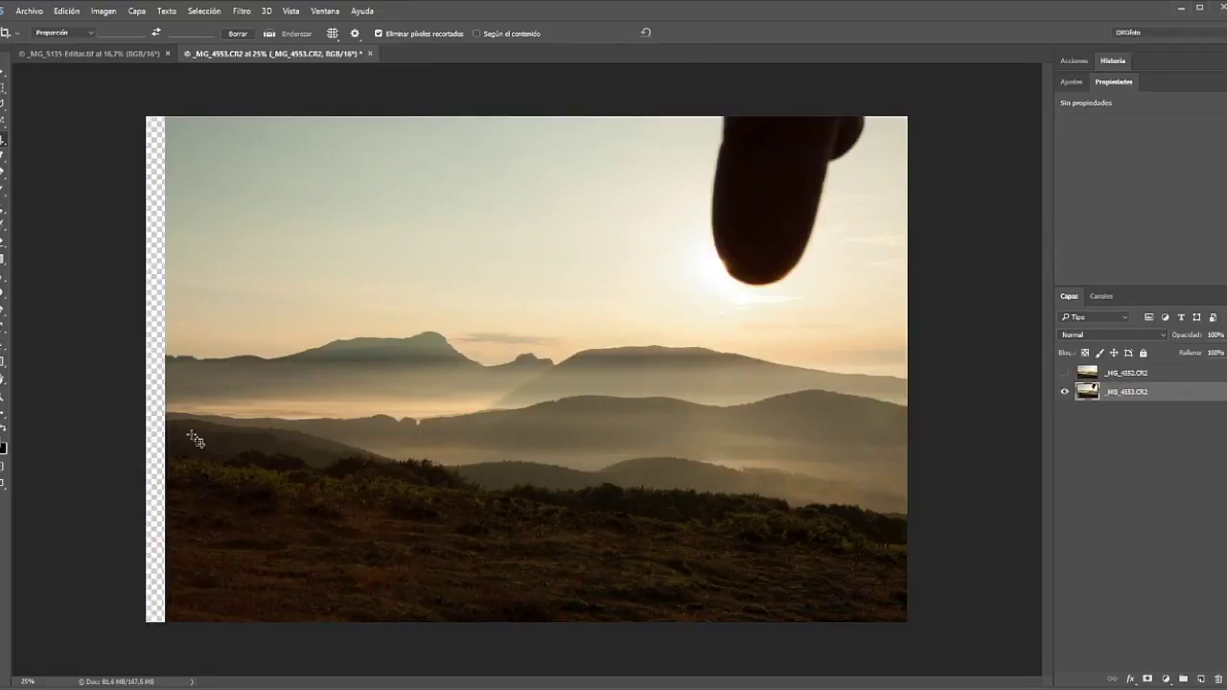
# Recrop from the top-left corner to remove the transparent left strip, then show the top exposure
pyautogui.click(613, 379)
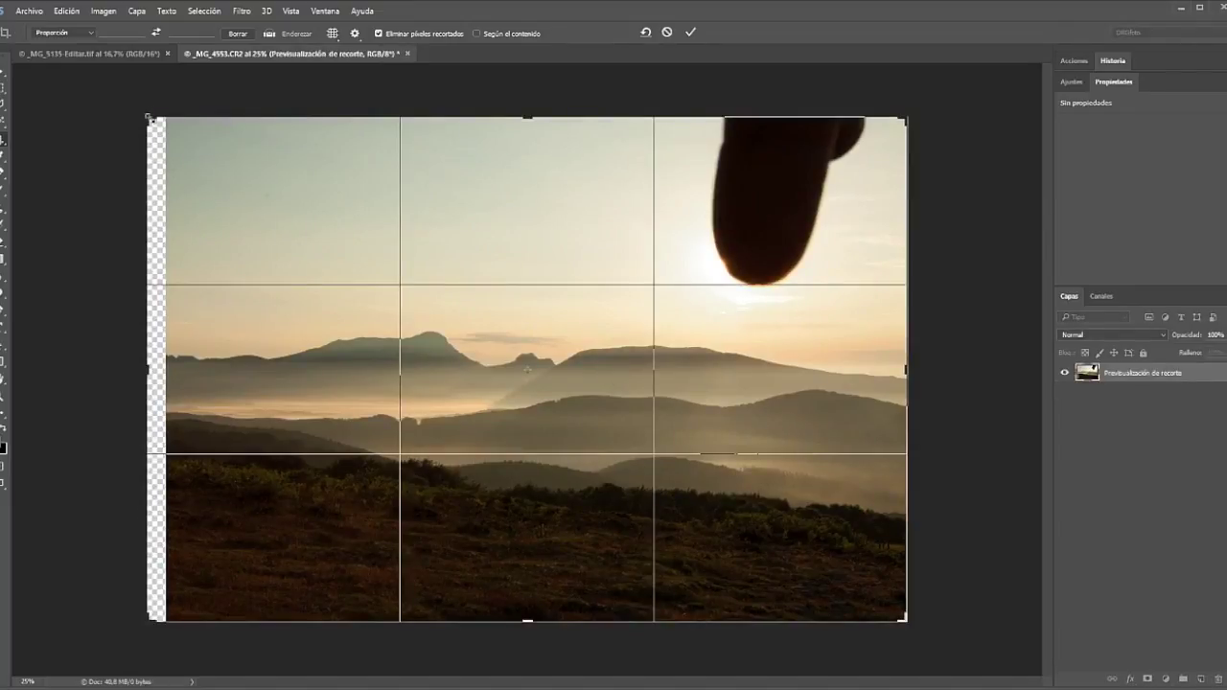
pyautogui.moveTo(148, 117); pyautogui.dragTo(160, 123)
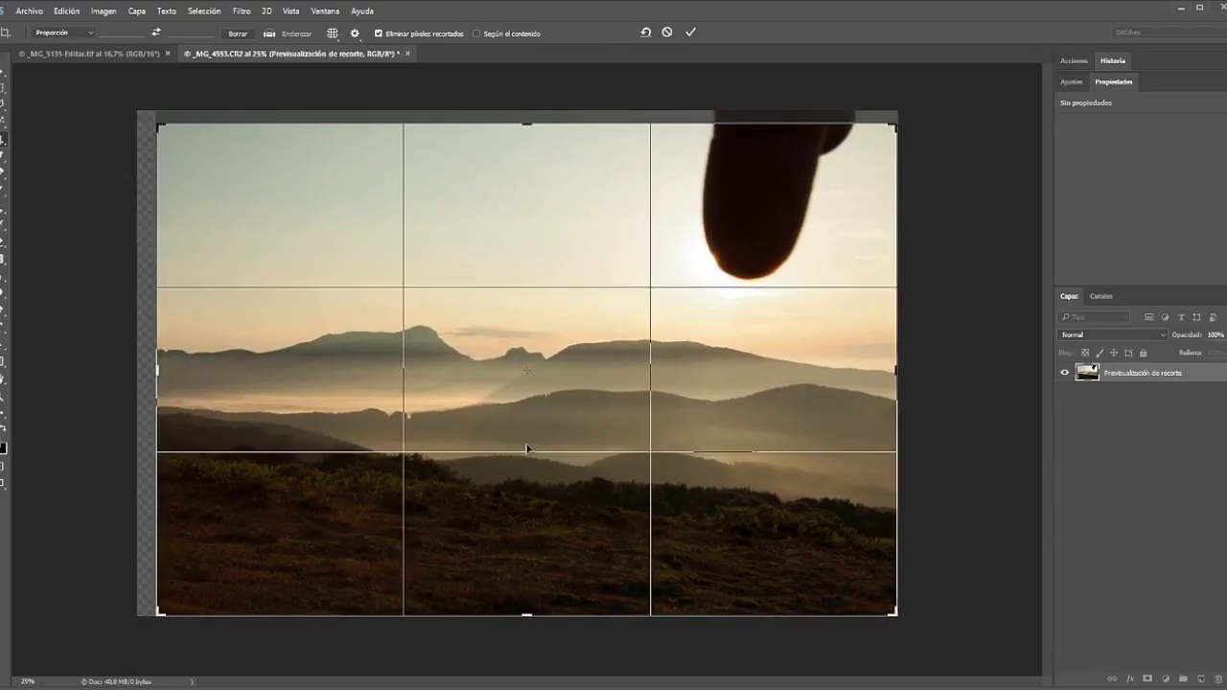
pyautogui.click(691, 32)
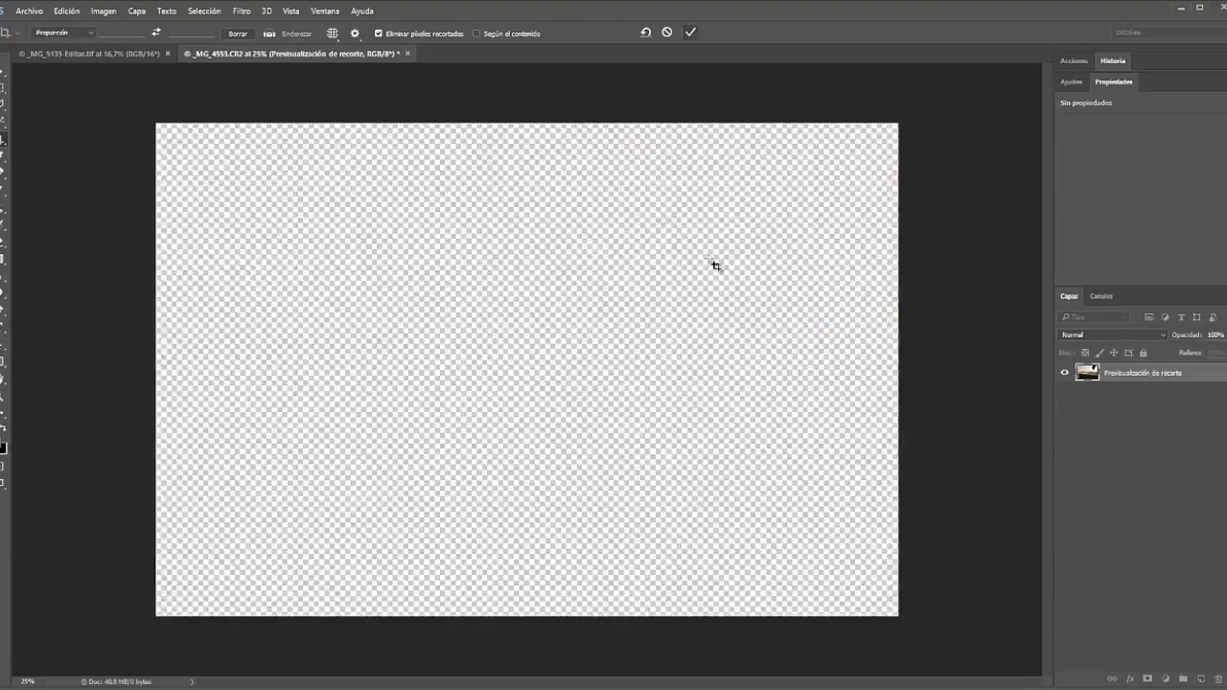
pyautogui.click(1064, 373)
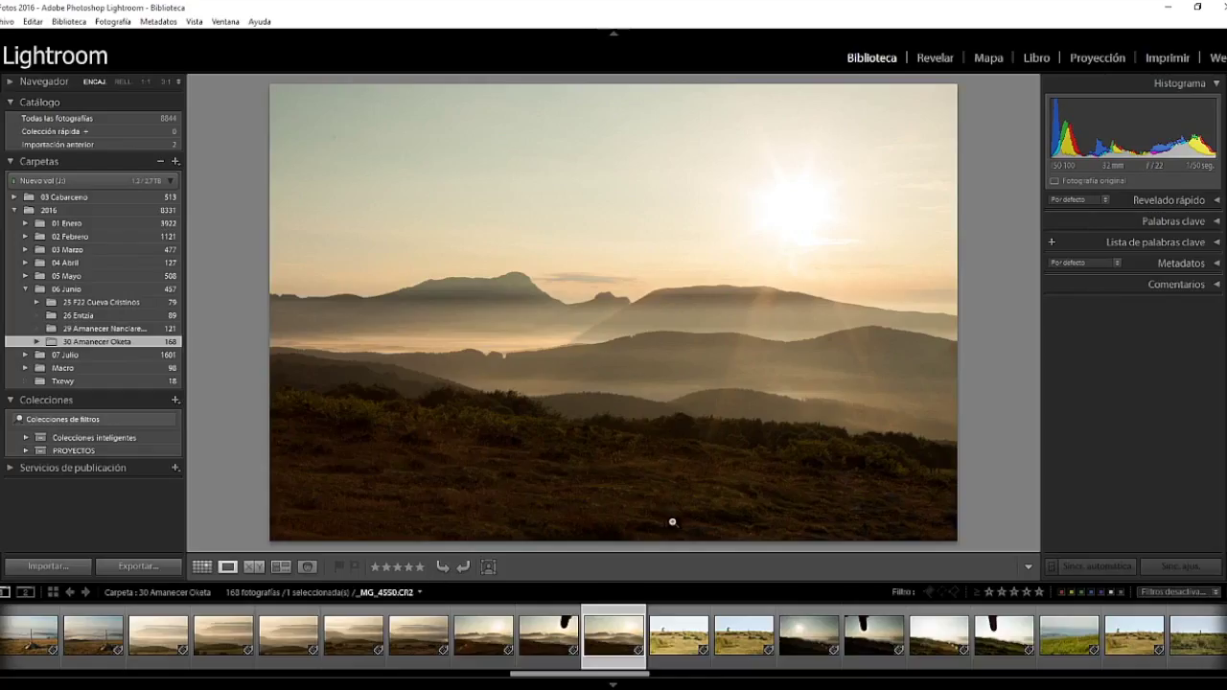
pyautogui.moveTo(614, 634)
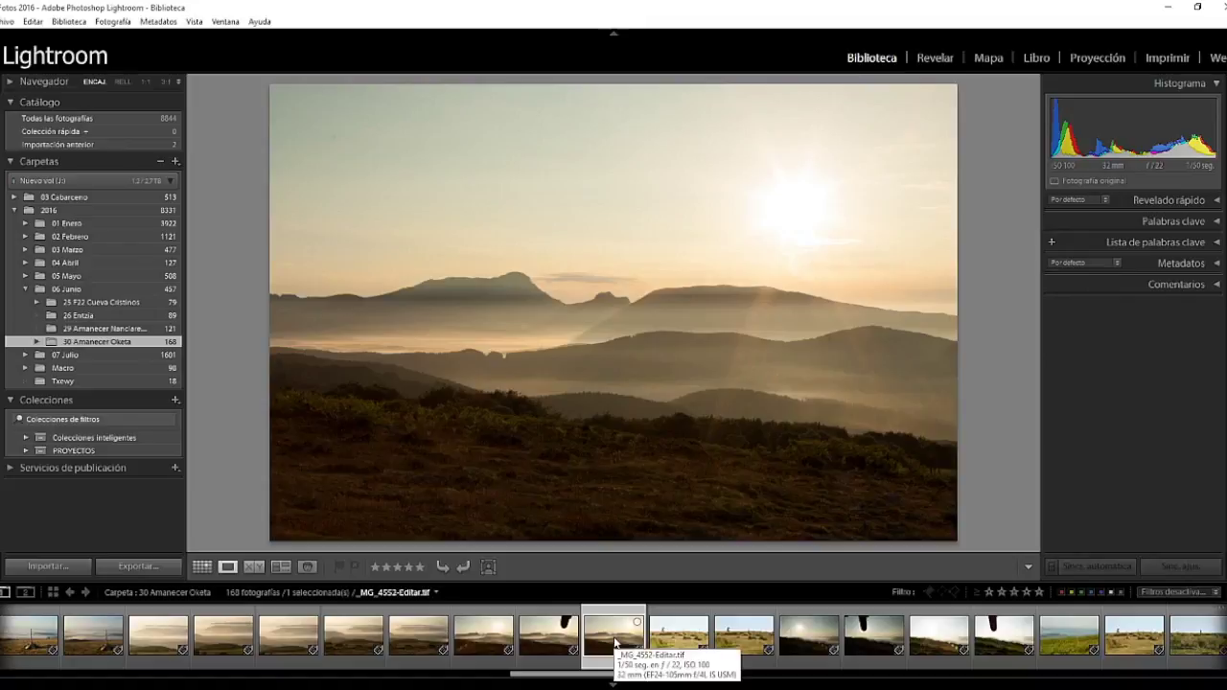
# Compare both original exposures with _MG_4552-Editar.tif, then open the edited TIFF in Revelar
pyautogui.click(484, 638)
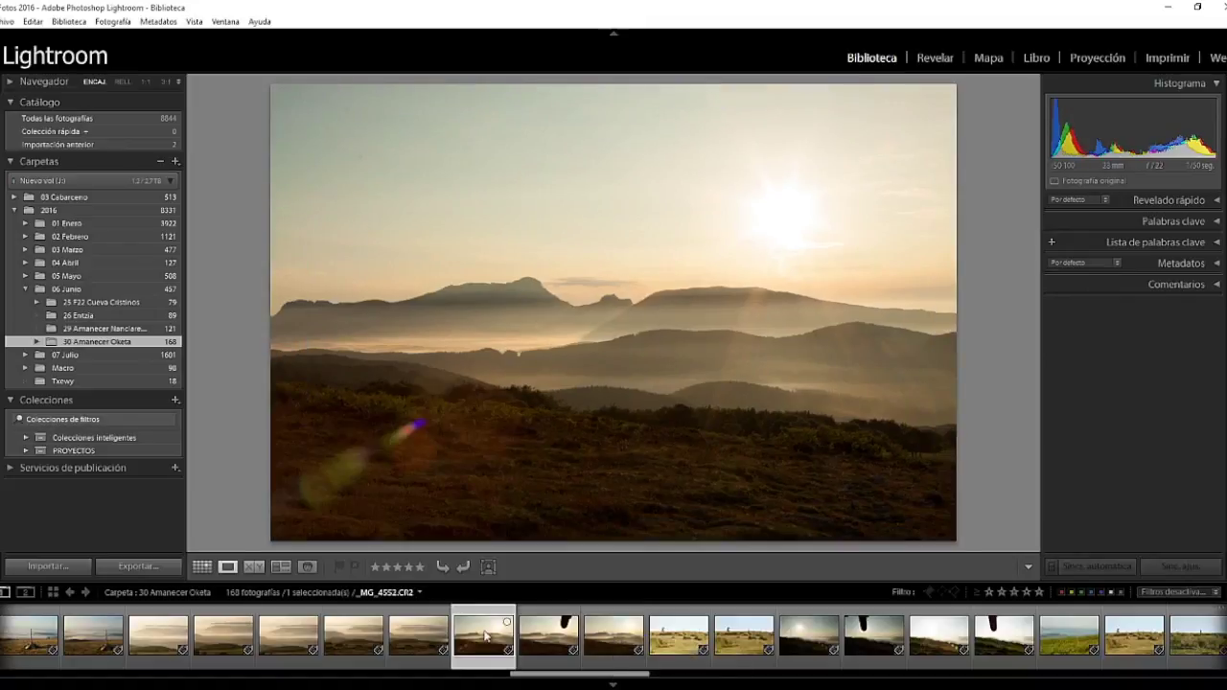
pyautogui.click(548, 640)
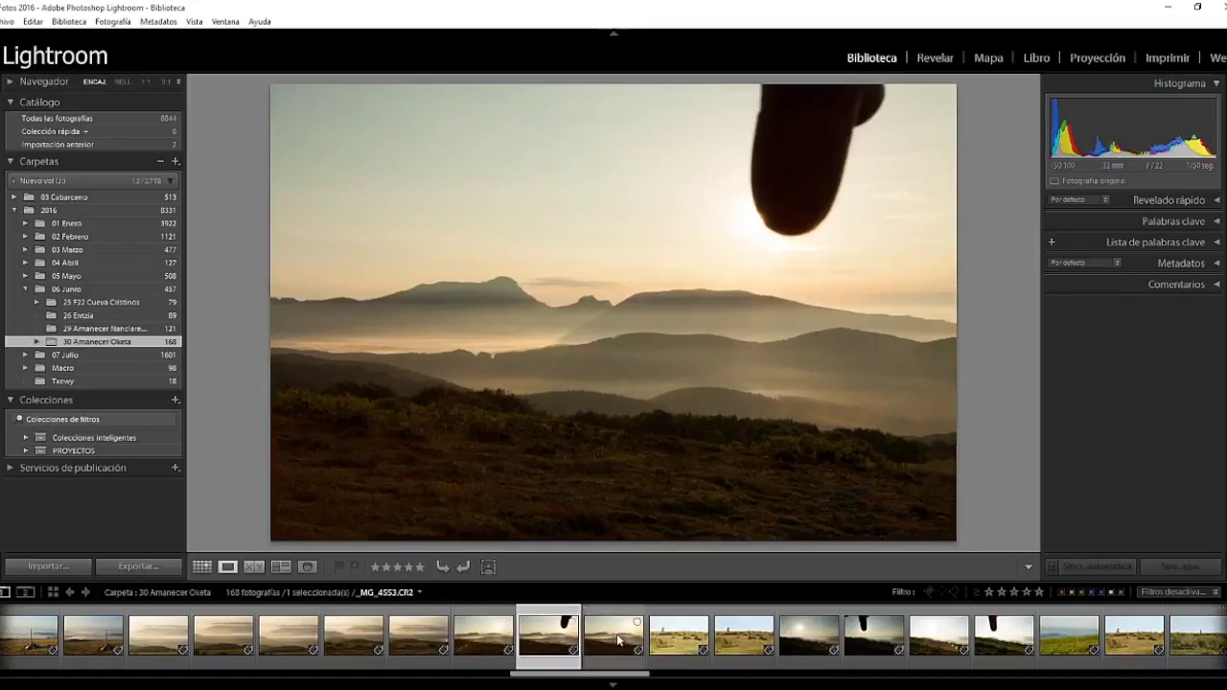
pyautogui.click(617, 633)
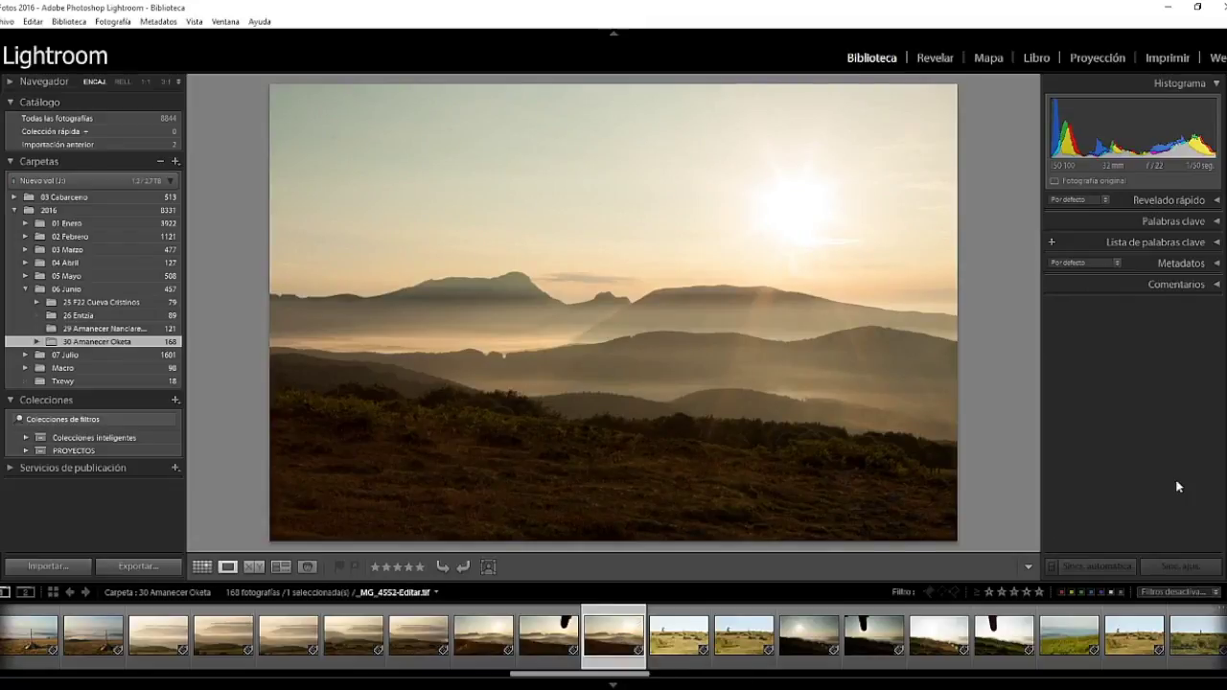
pyautogui.click(934, 58)
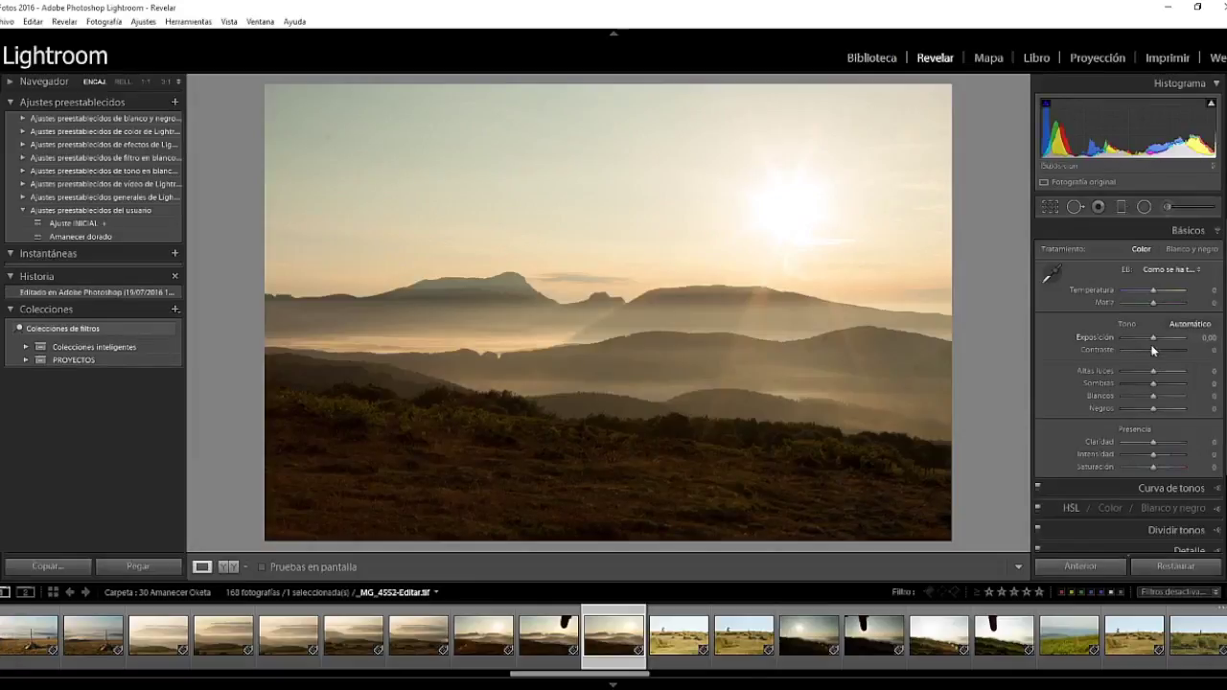
# Apply Auto tone, then set Exposure +0.54, Highlights −100, Whites +13, Vibrance +15 and a cooler Temperature
pyautogui.click(1185, 325)
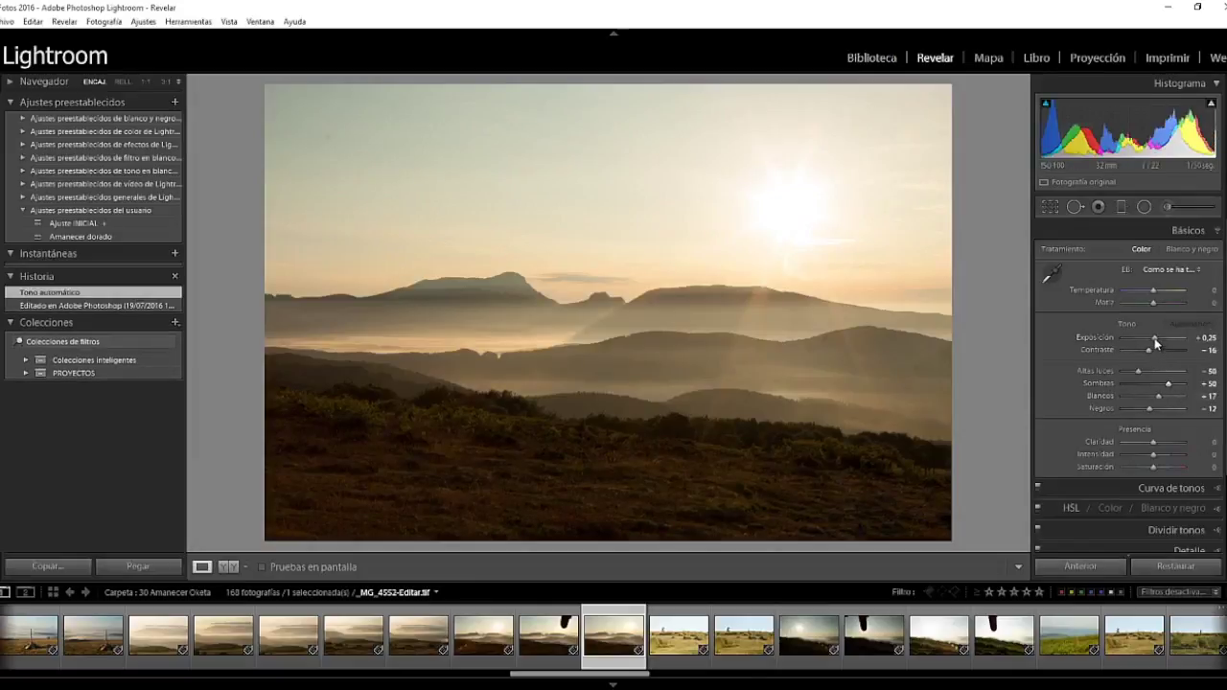
pyautogui.doubleClick(1155, 341)
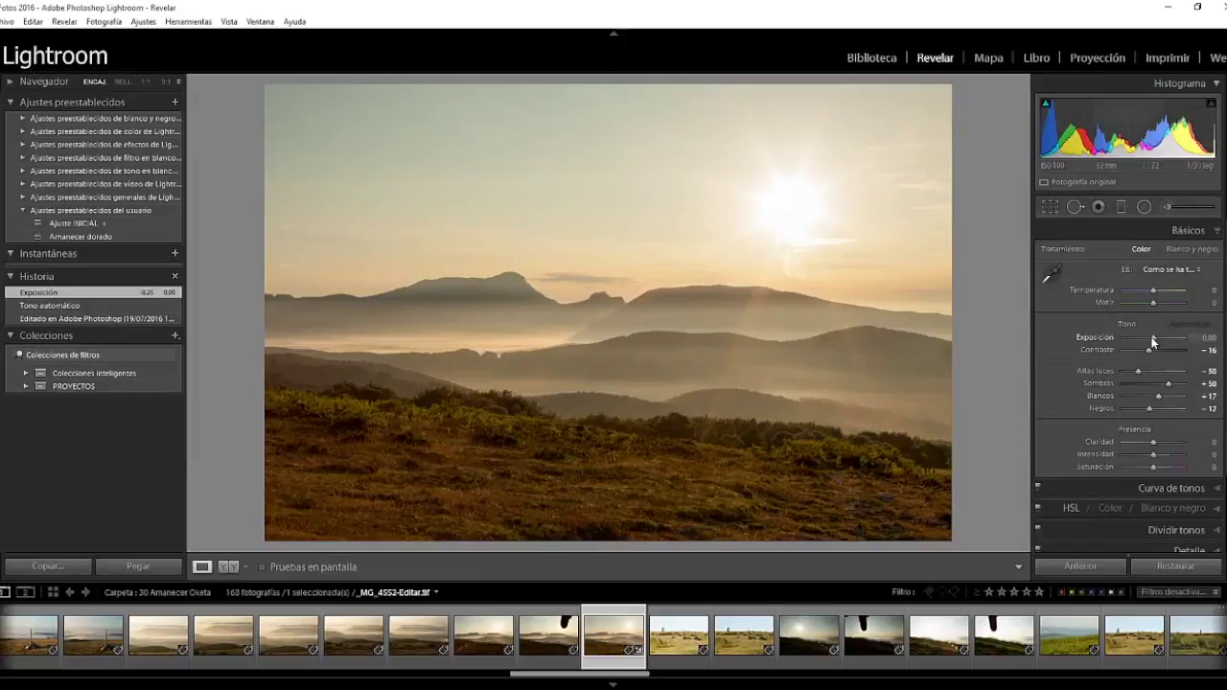
pyautogui.moveTo(1155, 341); pyautogui.dragTo(1158, 339)
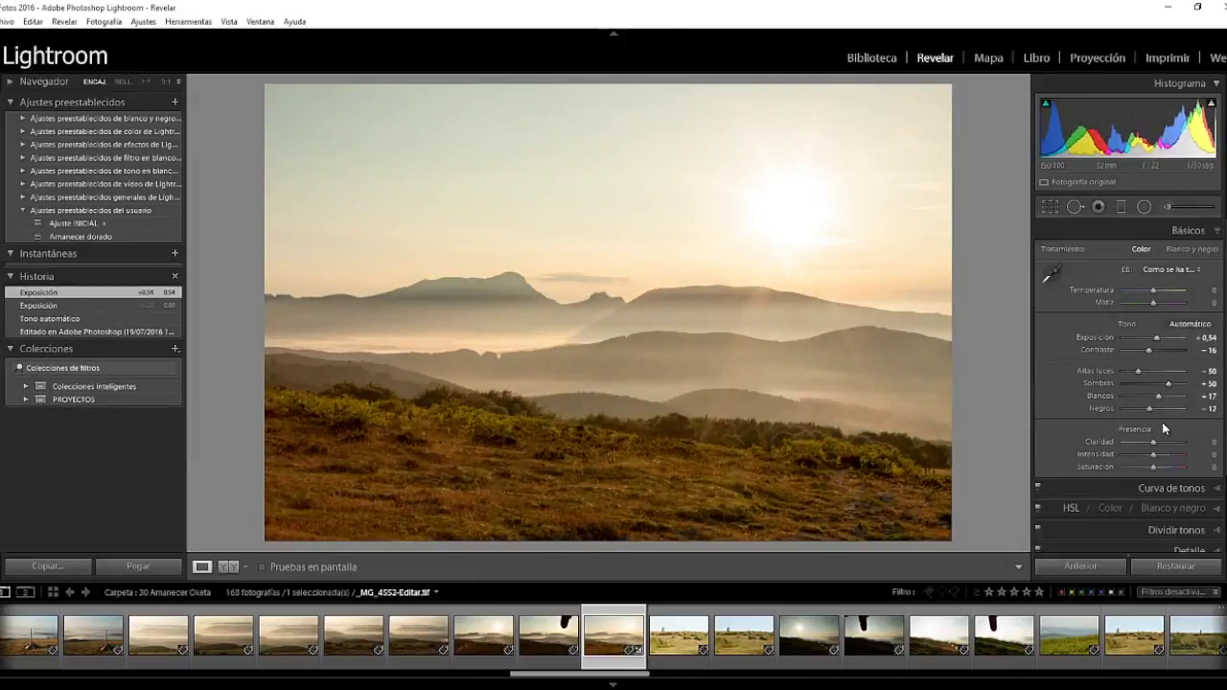
pyautogui.moveTo(1194, 127)
pyautogui.mouseDown()
pyautogui.moveTo(1117, 122)
pyautogui.moveTo(1084, 142)
pyautogui.mouseUp()
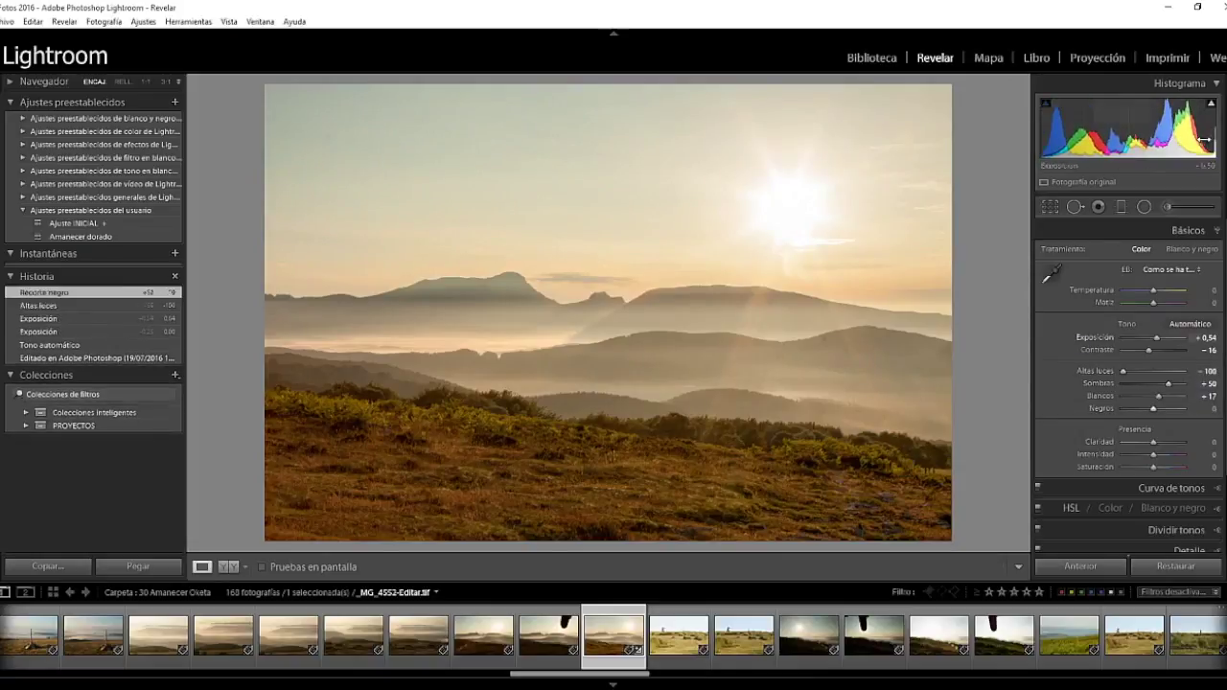
pyautogui.moveTo(1207, 142); pyautogui.dragTo(1197, 142)
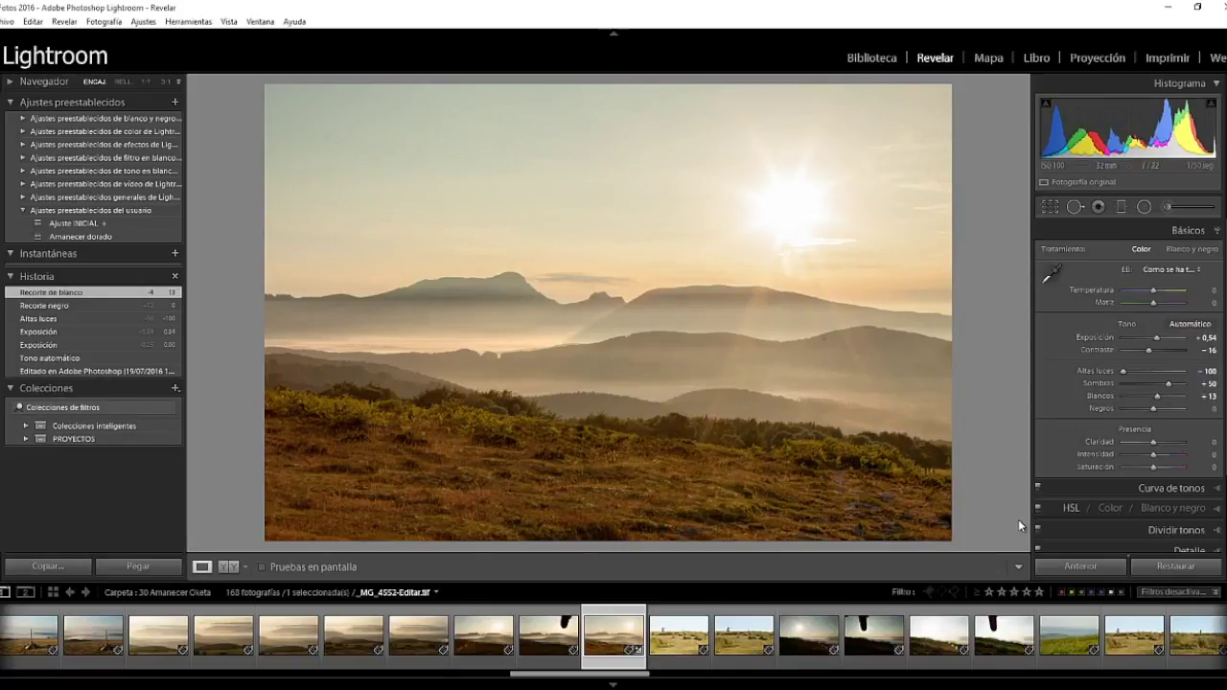
pyautogui.moveTo(1154, 454); pyautogui.dragTo(1158, 454)
pyautogui.moveTo(1154, 290); pyautogui.dragTo(1149, 290)
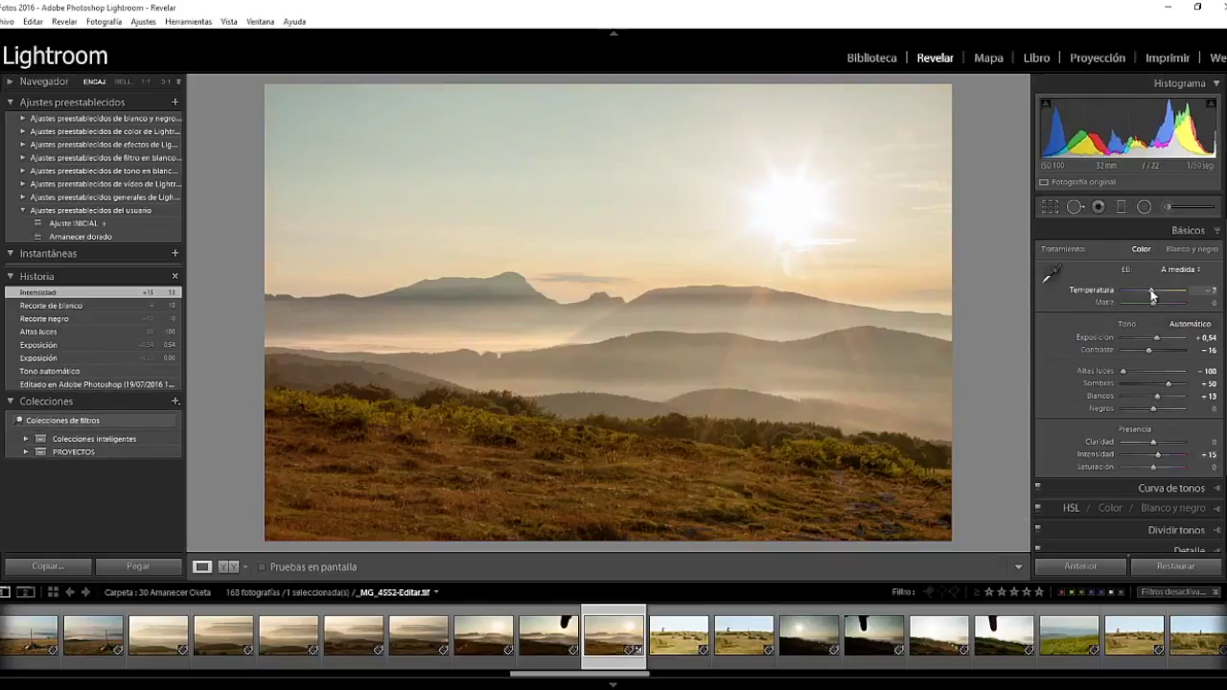